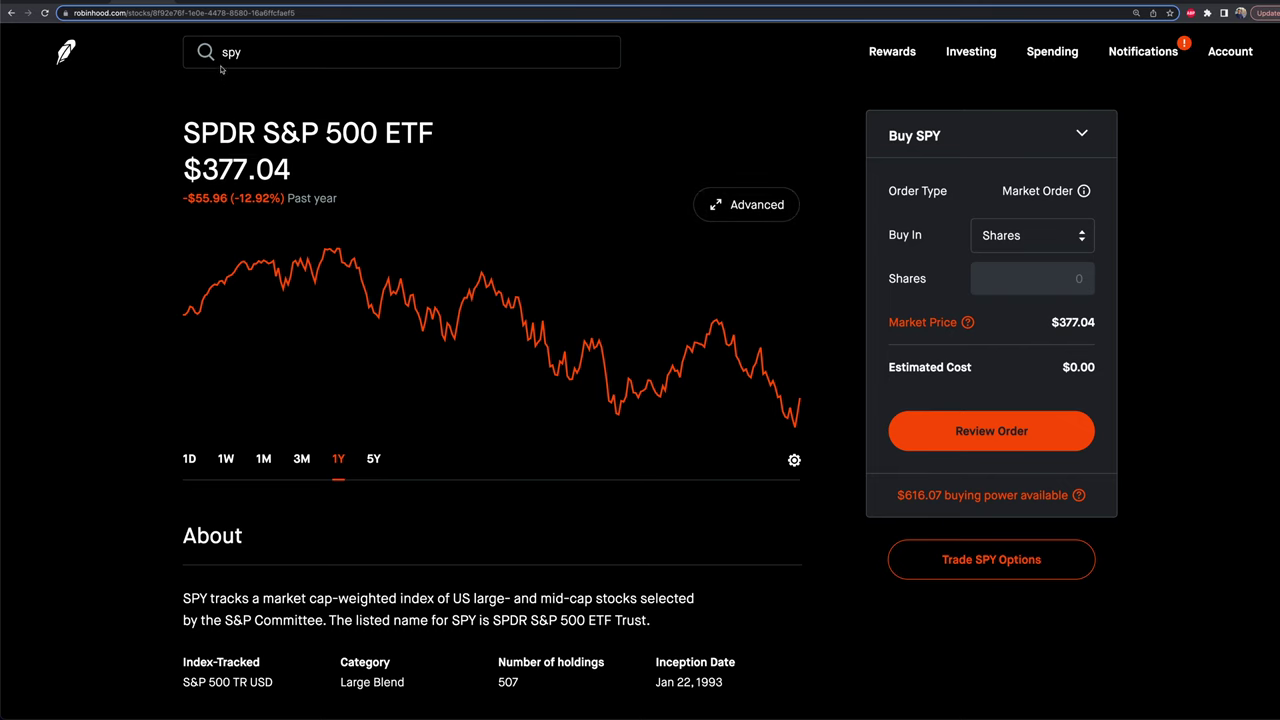
Open the advanced chart for SPY and briefly check its buy order form.
{"action": "left_click", "coordinate": [749, 206]}
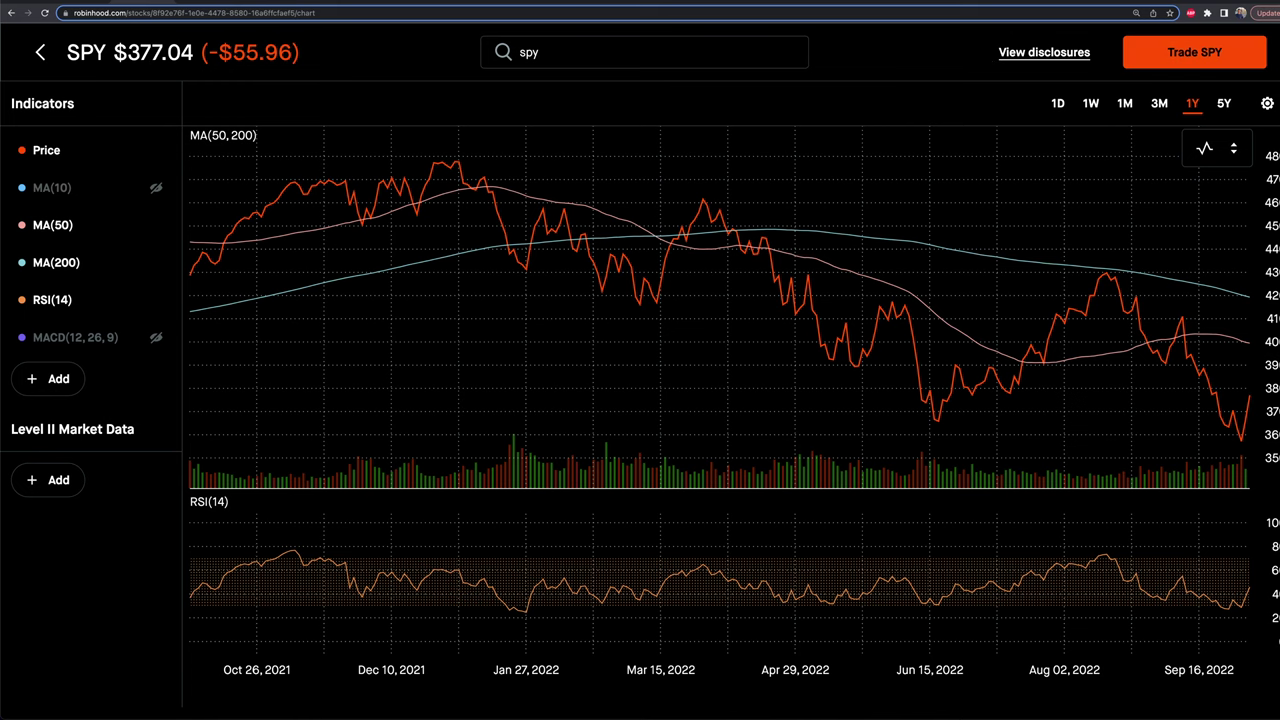
{"action": "left_click", "coordinate": [1161, 55]}
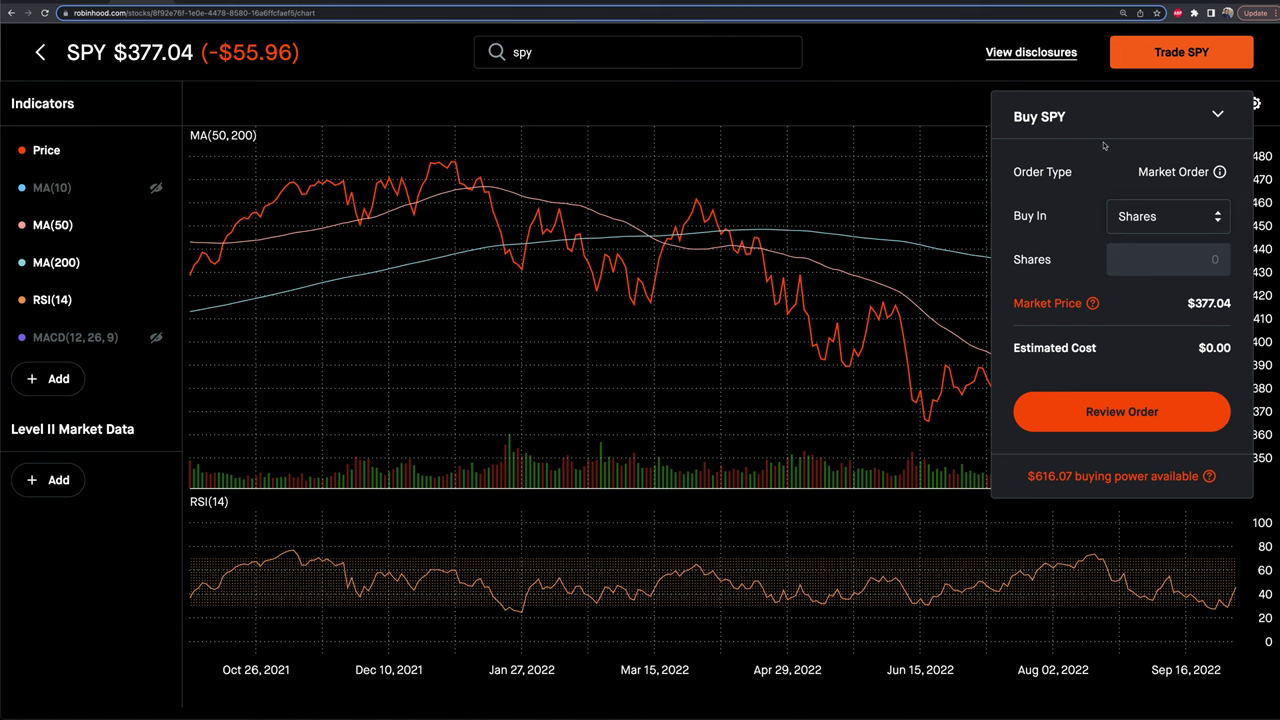
{"action": "left_click", "coordinate": [910, 57]}
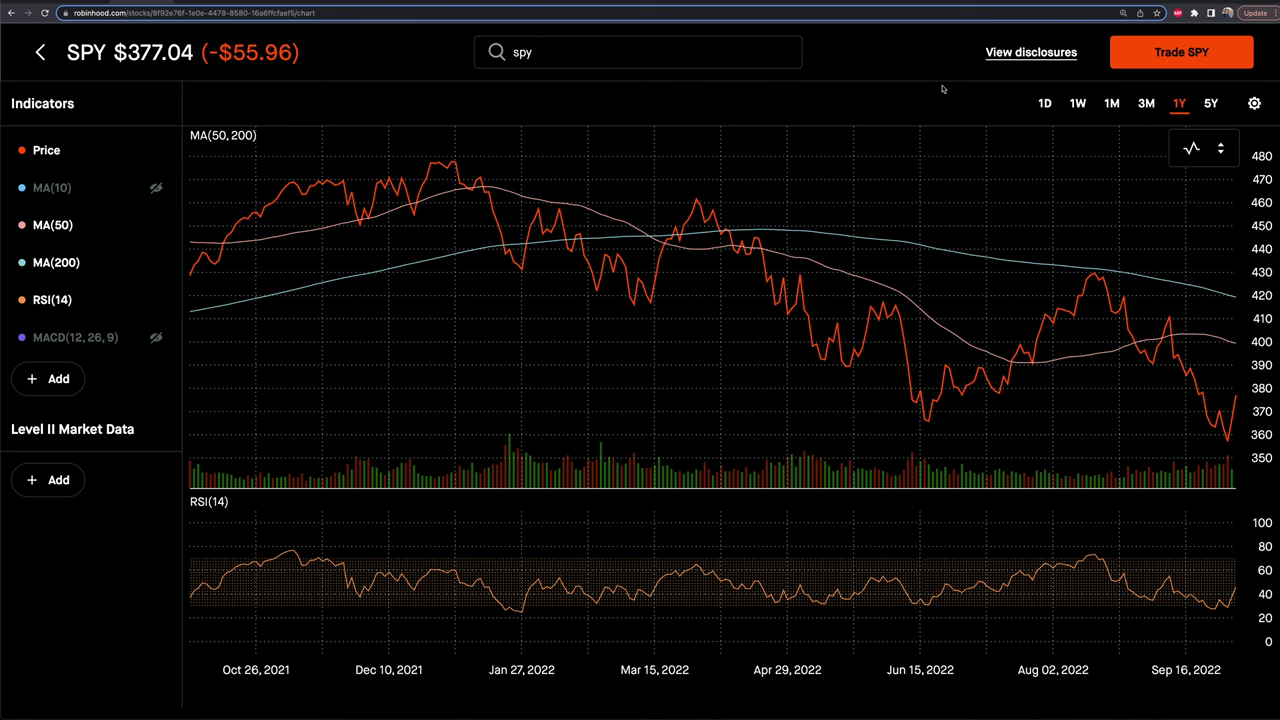
Compare the candlestick and line styles on the SPY chart, finishing with Candlesticks.
{"action": "left_click", "coordinate": [1192, 148]}
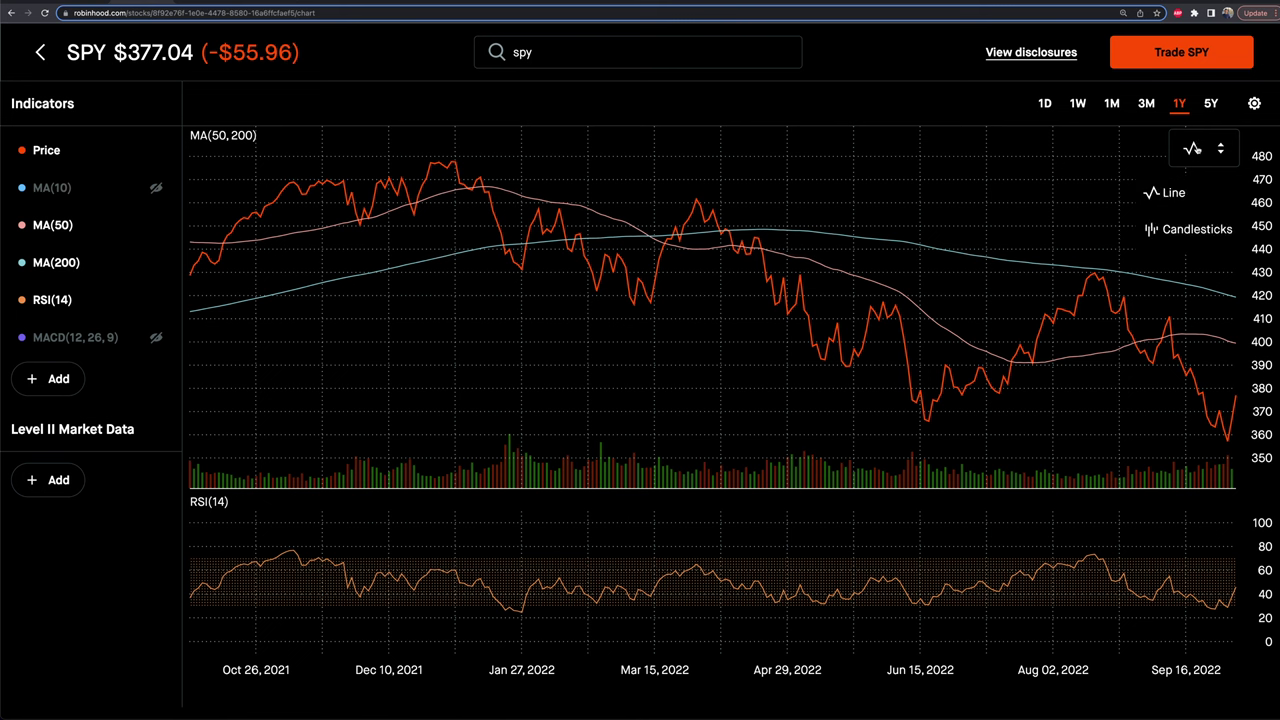
{"action": "left_click", "coordinate": [1157, 221]}
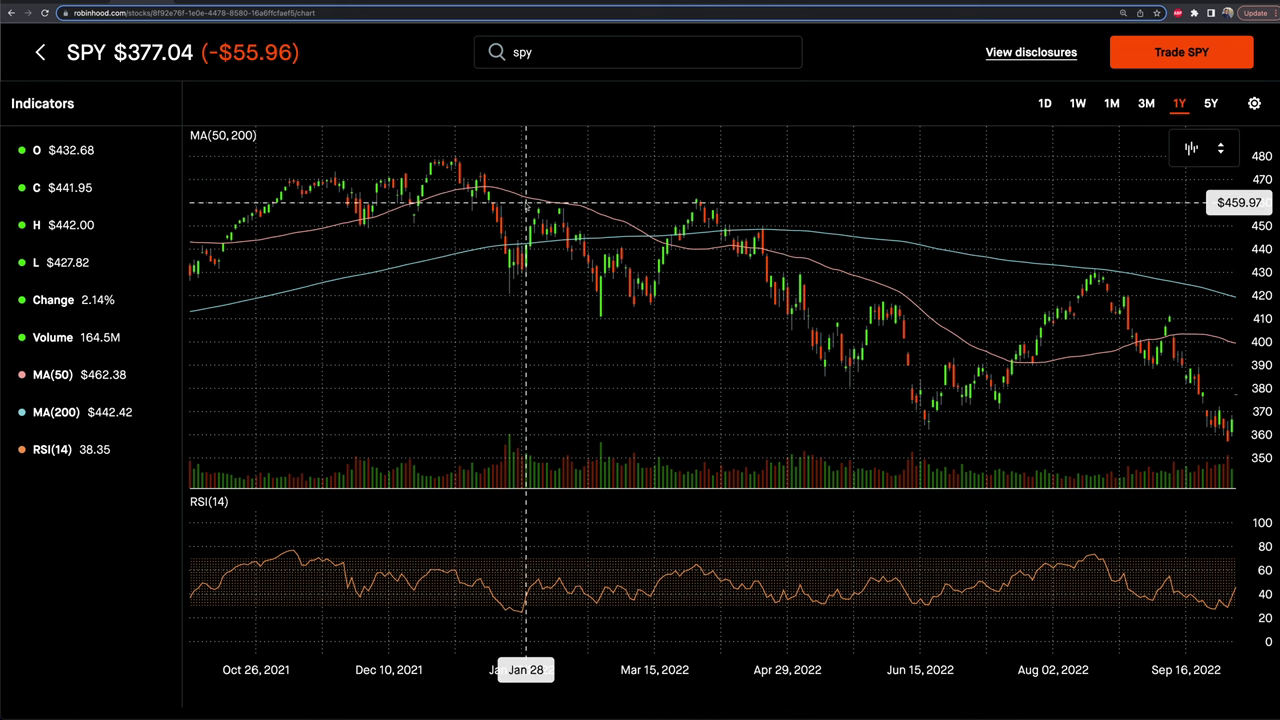
{"action": "left_click", "coordinate": [1191, 148]}
{"action": "left_click", "coordinate": [1176, 192]}
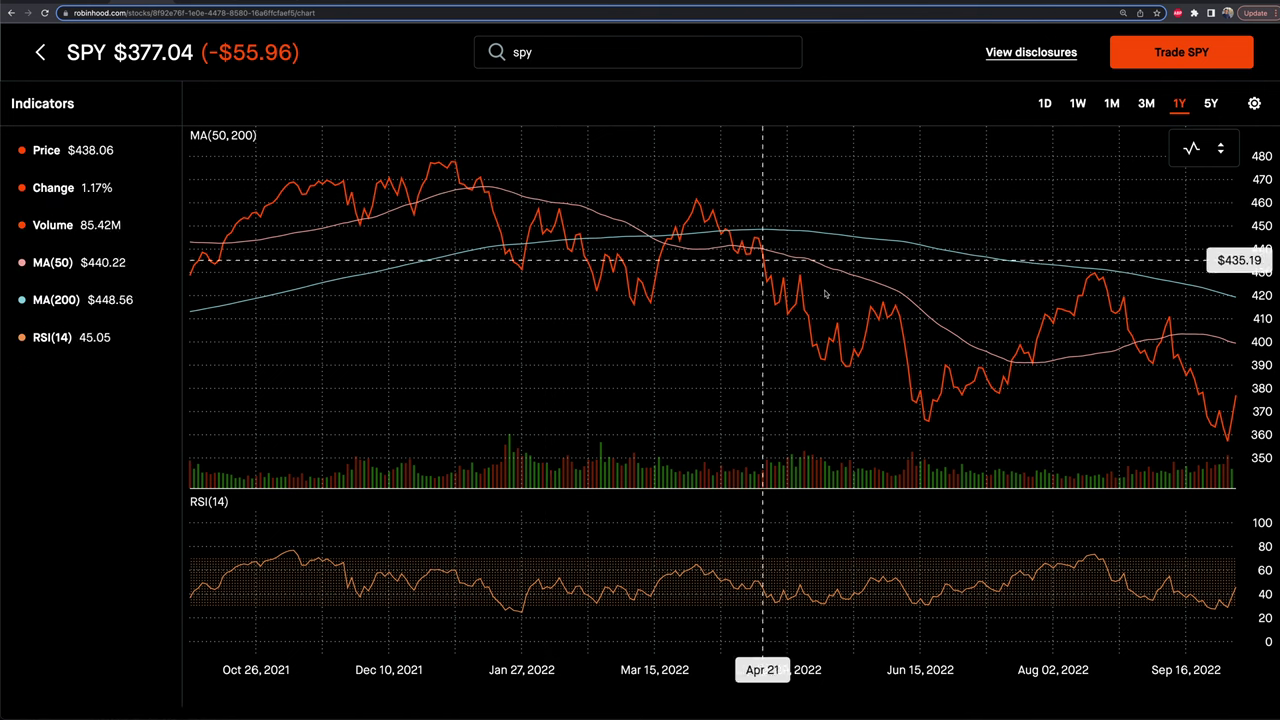
{"action": "left_click", "coordinate": [1205, 148]}
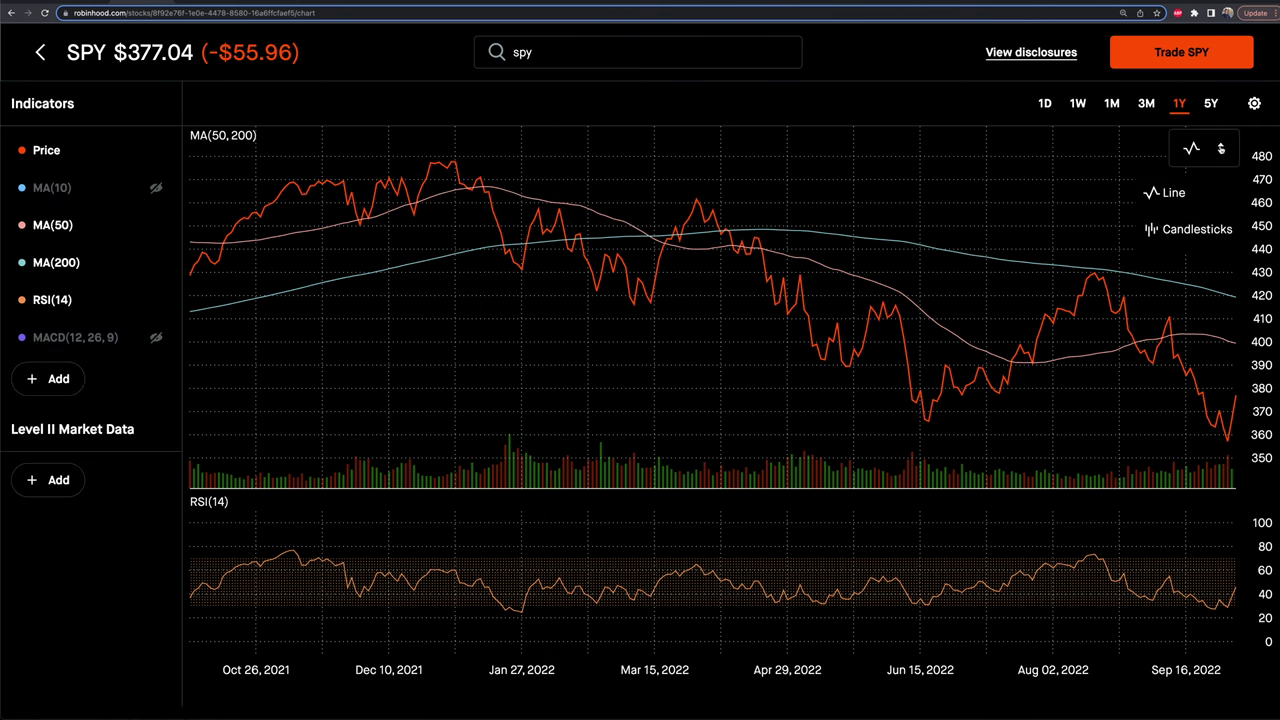
{"action": "left_click", "coordinate": [1186, 226]}
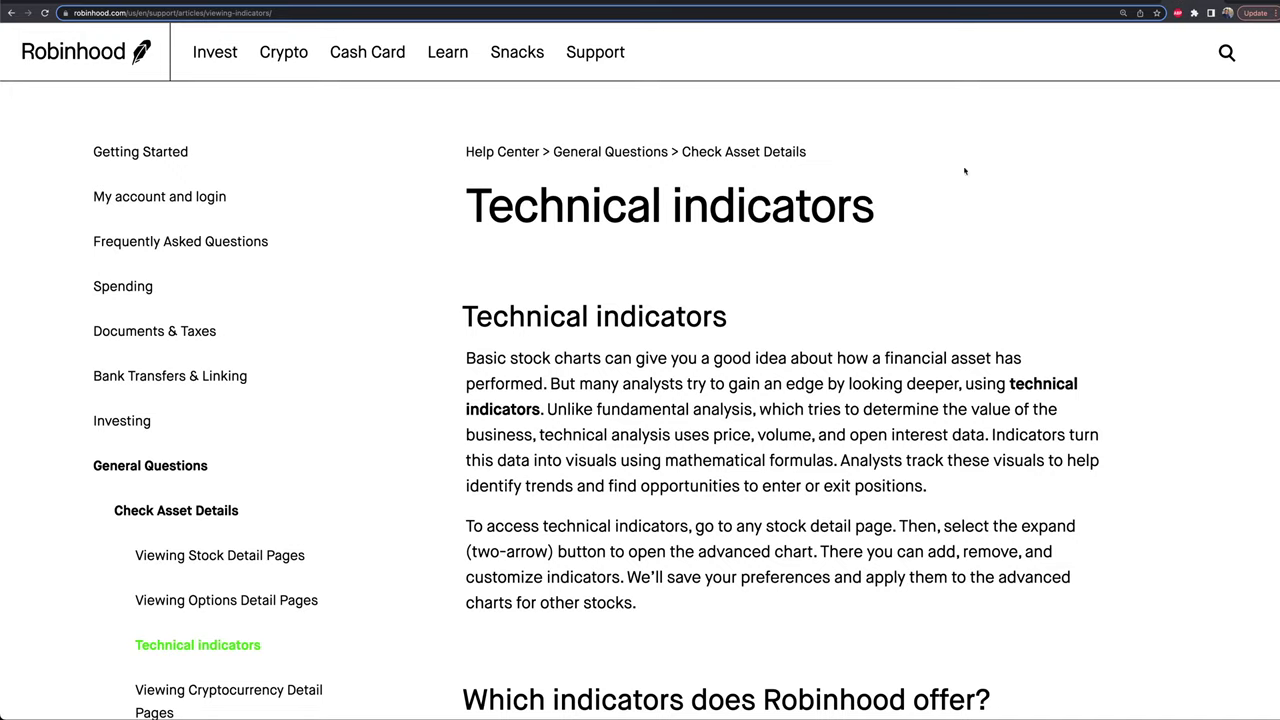
Examine the list of technical indicators offered in the Robinhood help article, from Volume to VWAP.
{"action": "scroll", "coordinate": [929, 223], "scroll_direction": "down", "scroll_amount": 5}
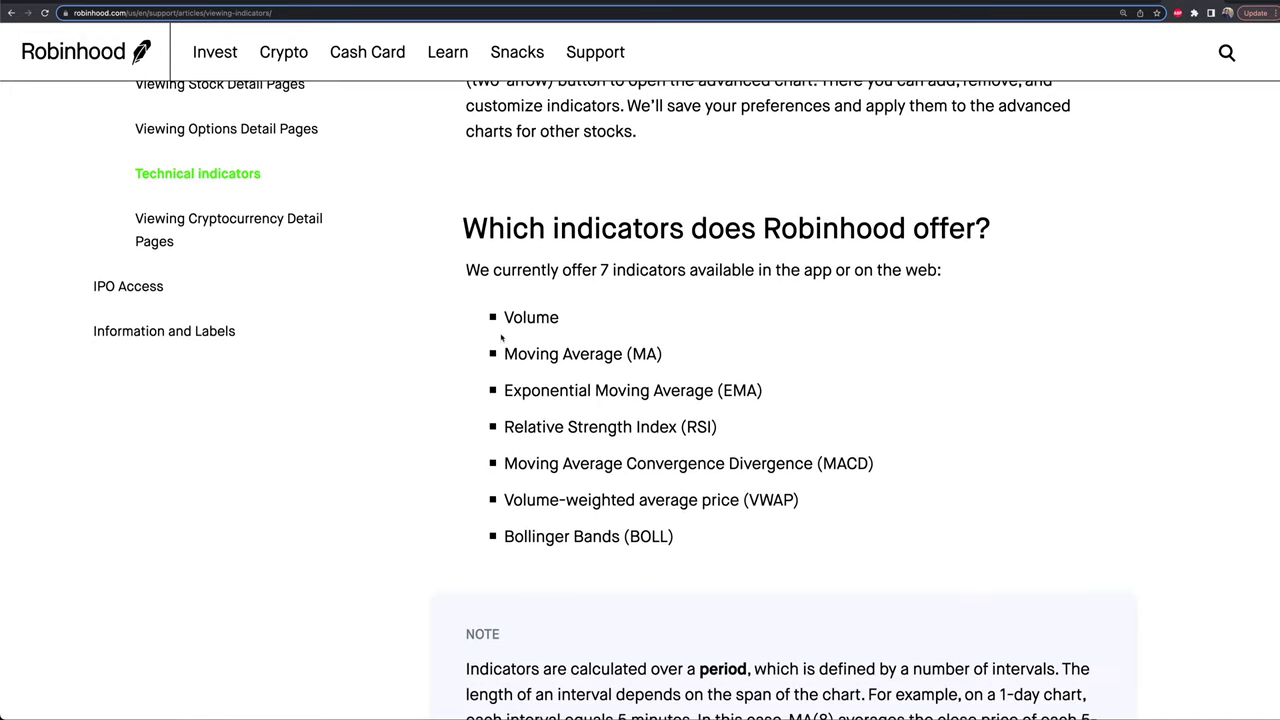
{"action": "scroll", "coordinate": [591, 291], "scroll_direction": "down", "scroll_amount": 1}
{"action": "triple_click", "coordinate": [666, 237]}
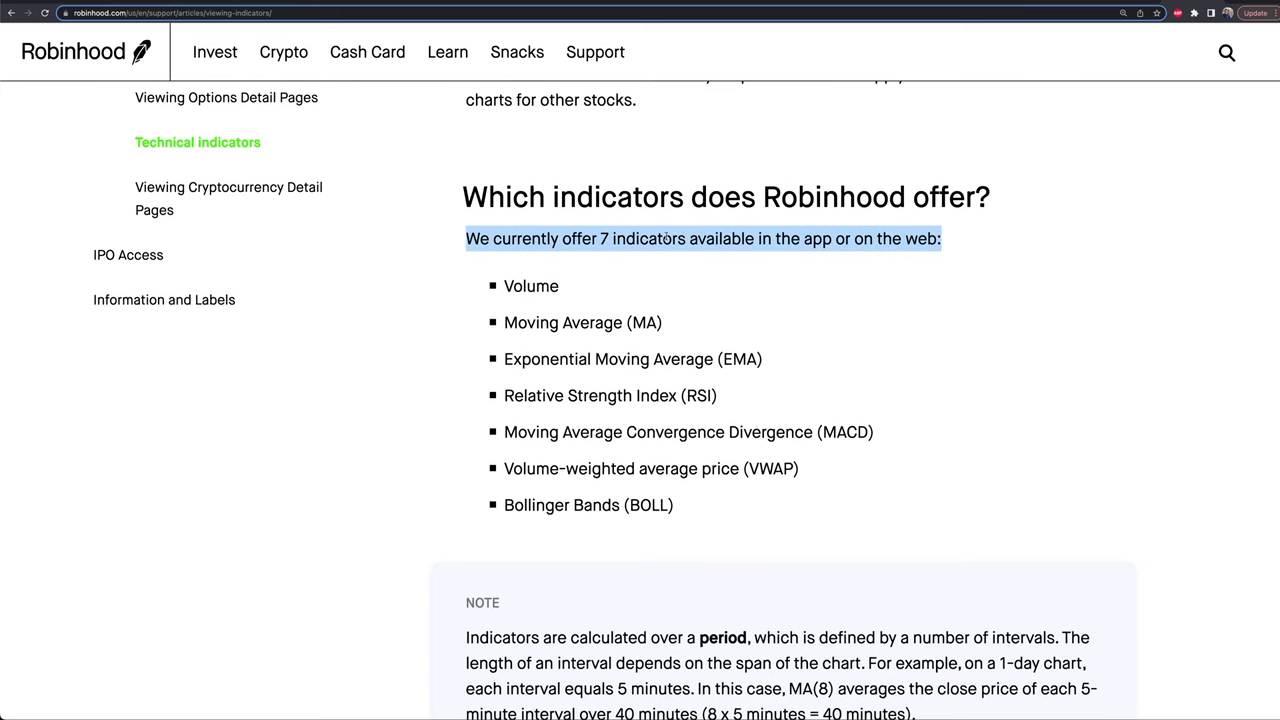
{"action": "double_click", "coordinate": [531, 285]}
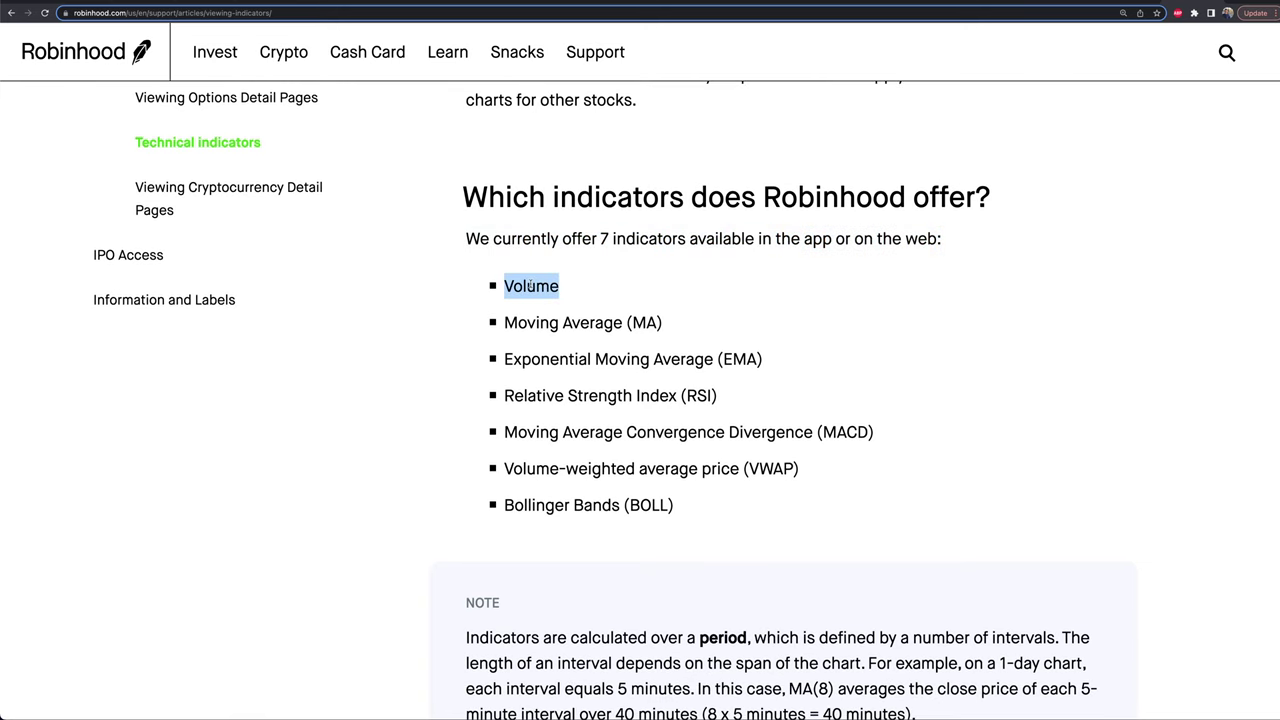
{"action": "triple_click", "coordinate": [541, 359]}
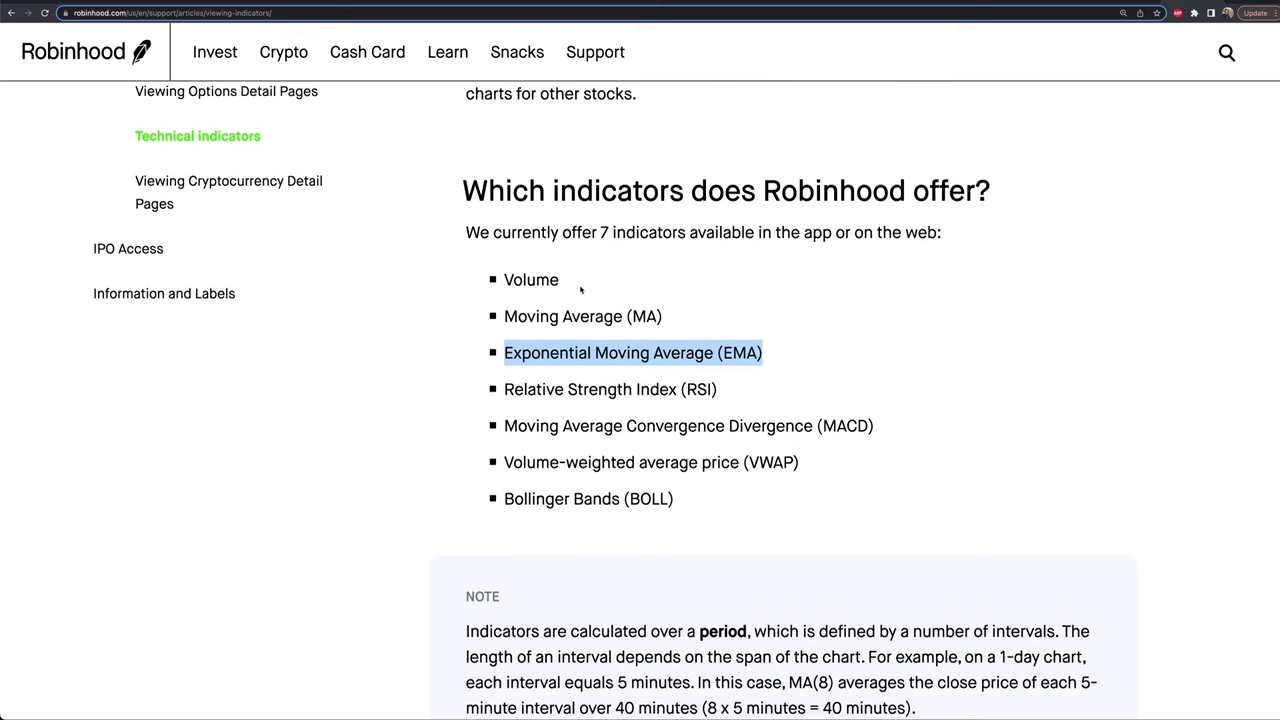
{"action": "scroll", "coordinate": [580, 290], "scroll_direction": "down", "scroll_amount": 1}
{"action": "double_click", "coordinate": [598, 345]}
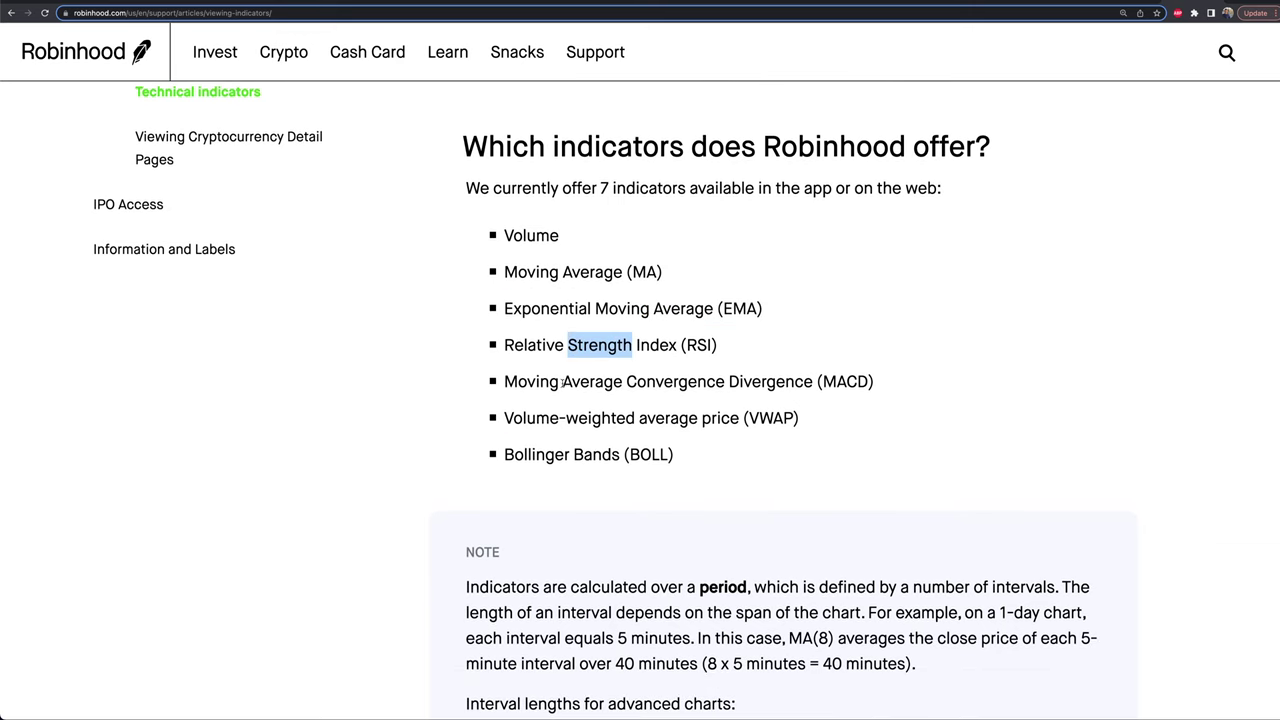
{"action": "triple_click", "coordinate": [561, 383]}
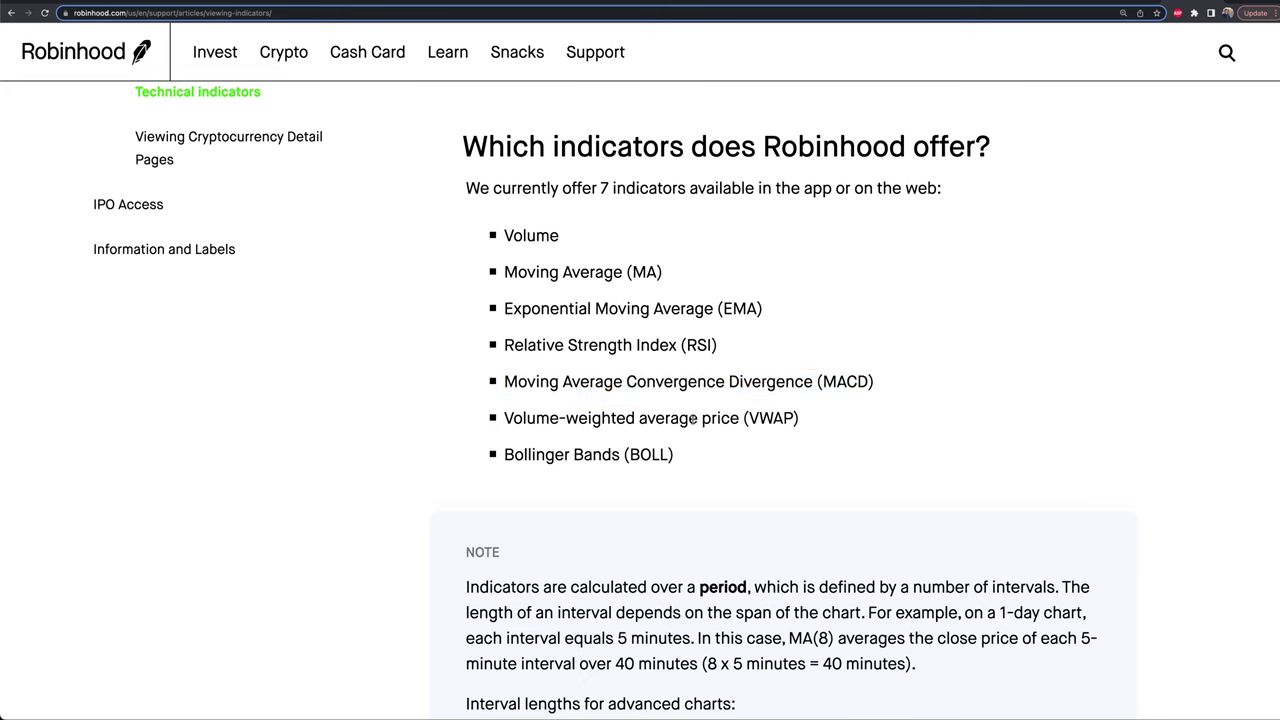
{"action": "triple_click", "coordinate": [693, 420]}
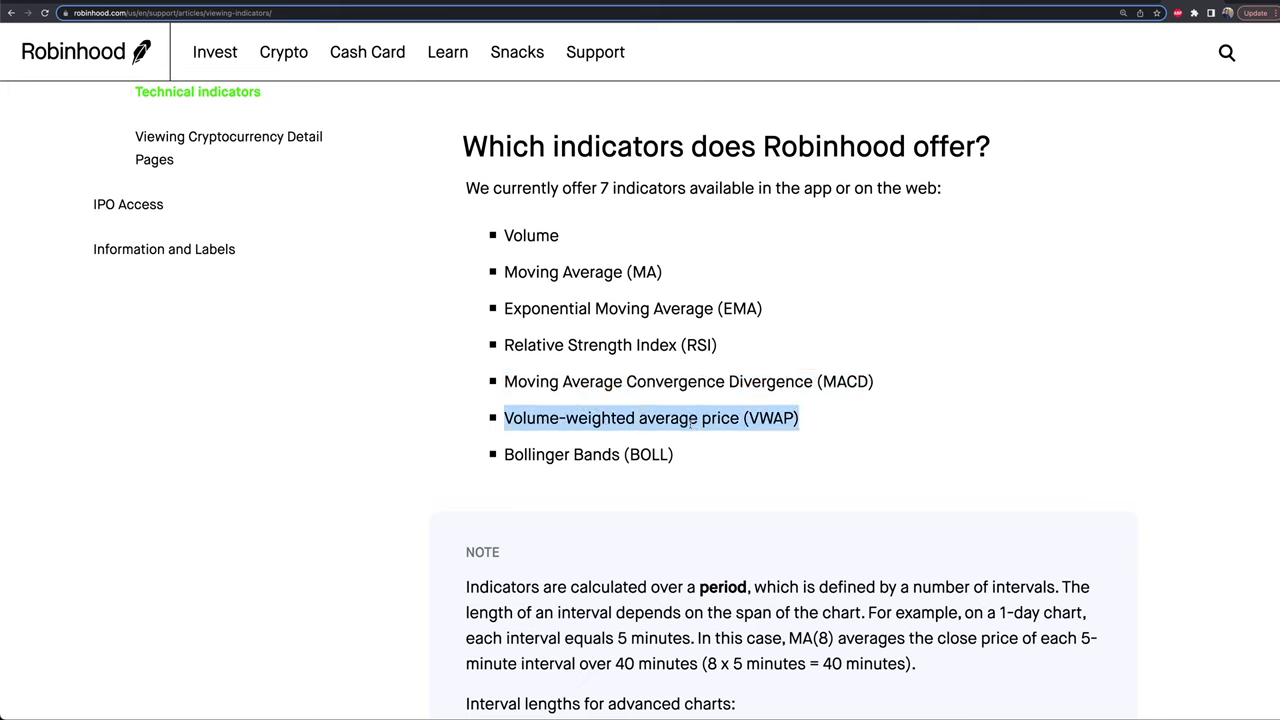
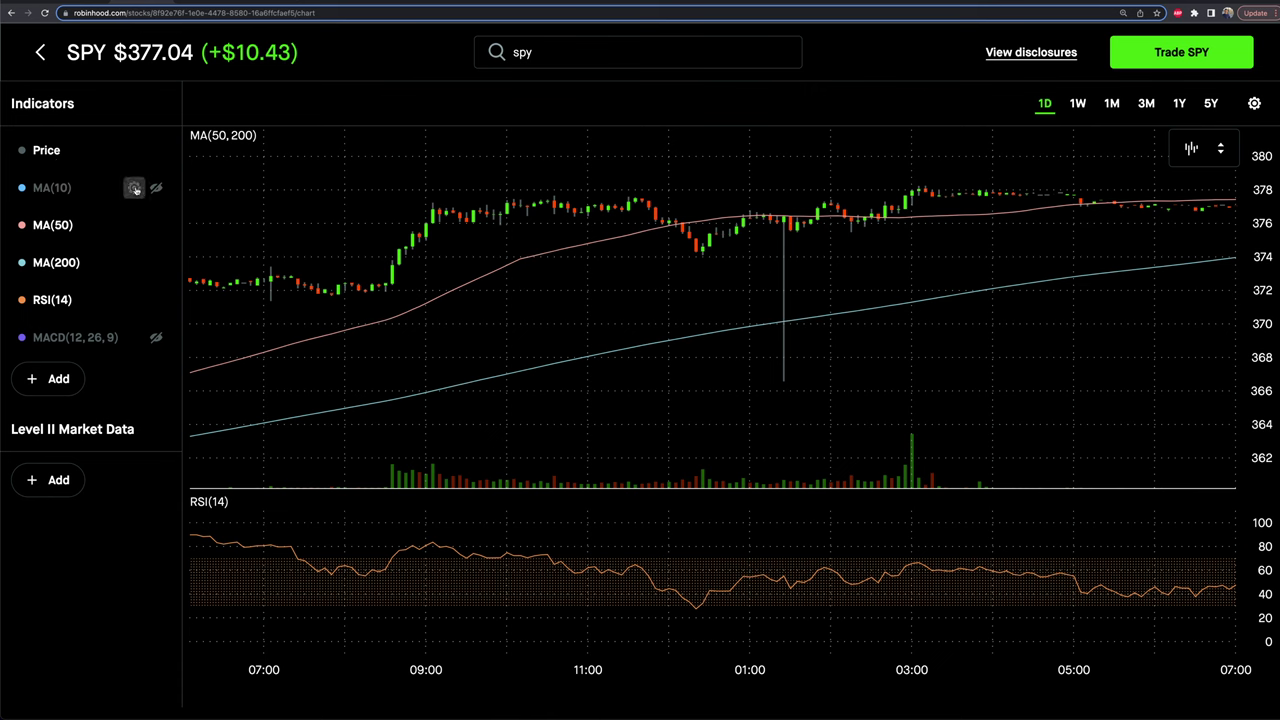
Delete the hidden MA(10) and MACD(12, 26, 9) indicators from the SPY chart.
{"action": "left_click", "coordinate": [134, 189]}
{"action": "left_click", "coordinate": [361, 201]}
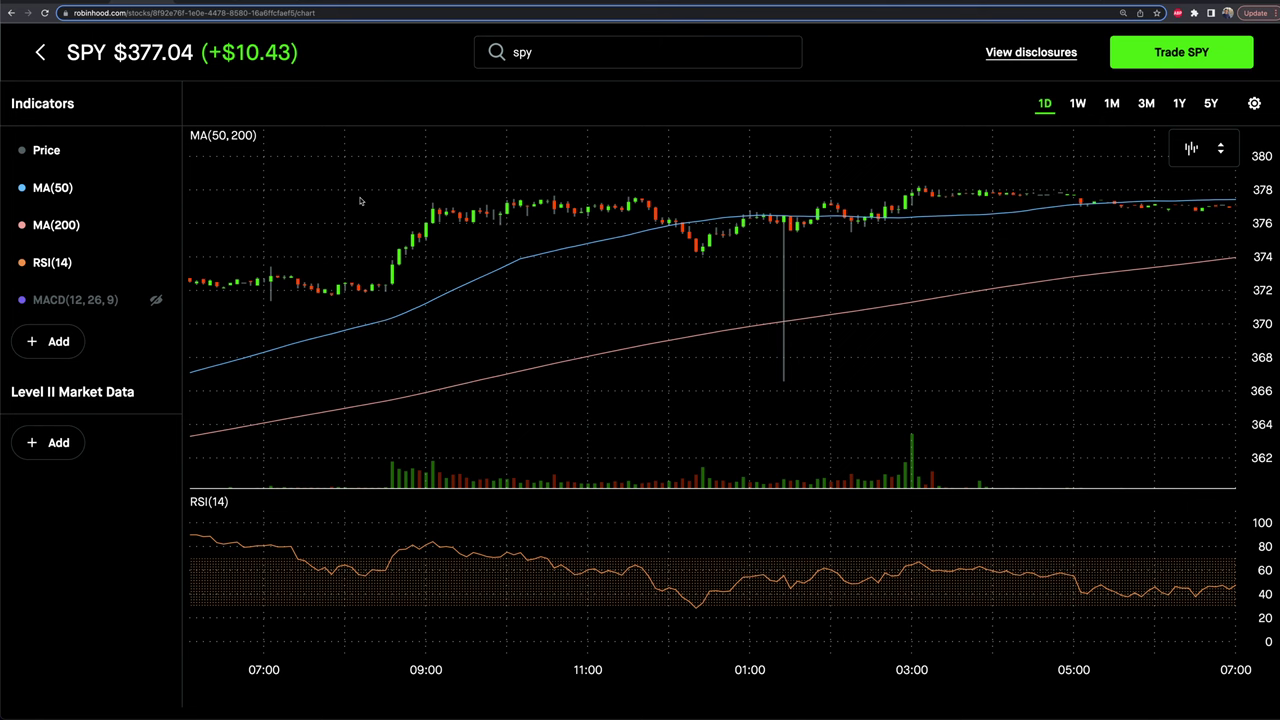
{"action": "mouse_move", "coordinate": [146, 304]}
{"action": "left_click", "coordinate": [133, 301]}
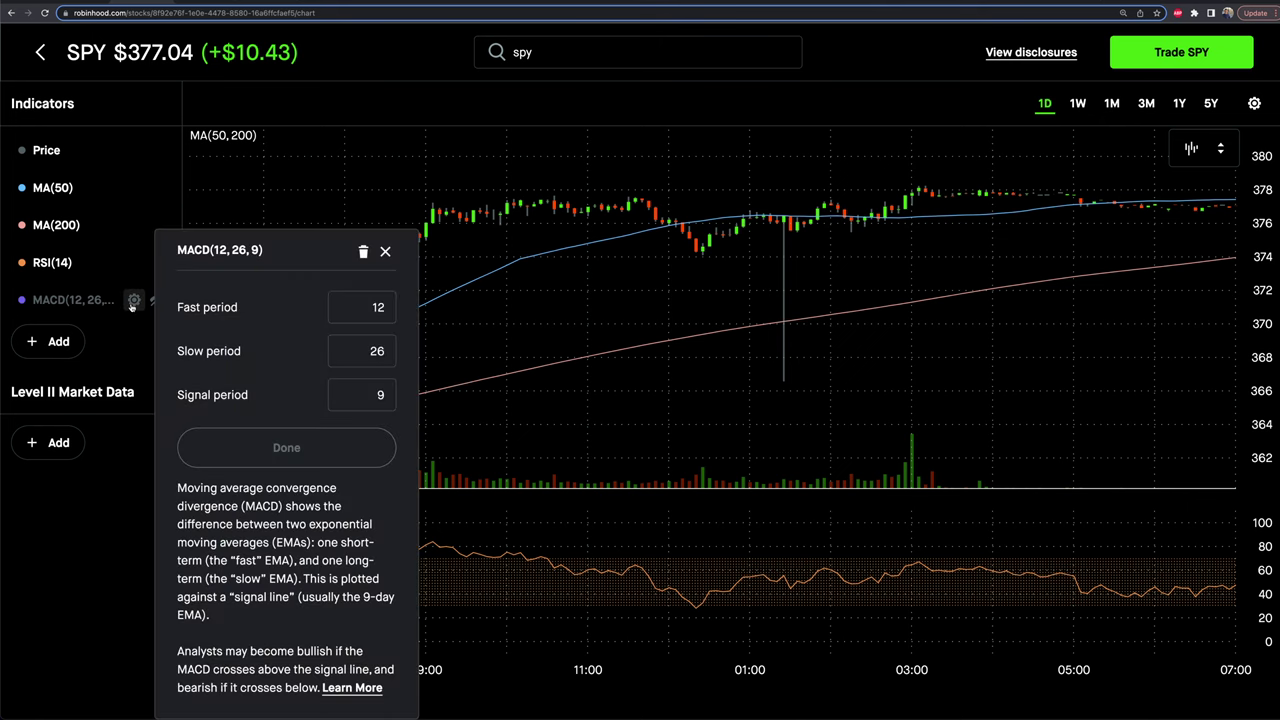
{"action": "left_click", "coordinate": [363, 252]}
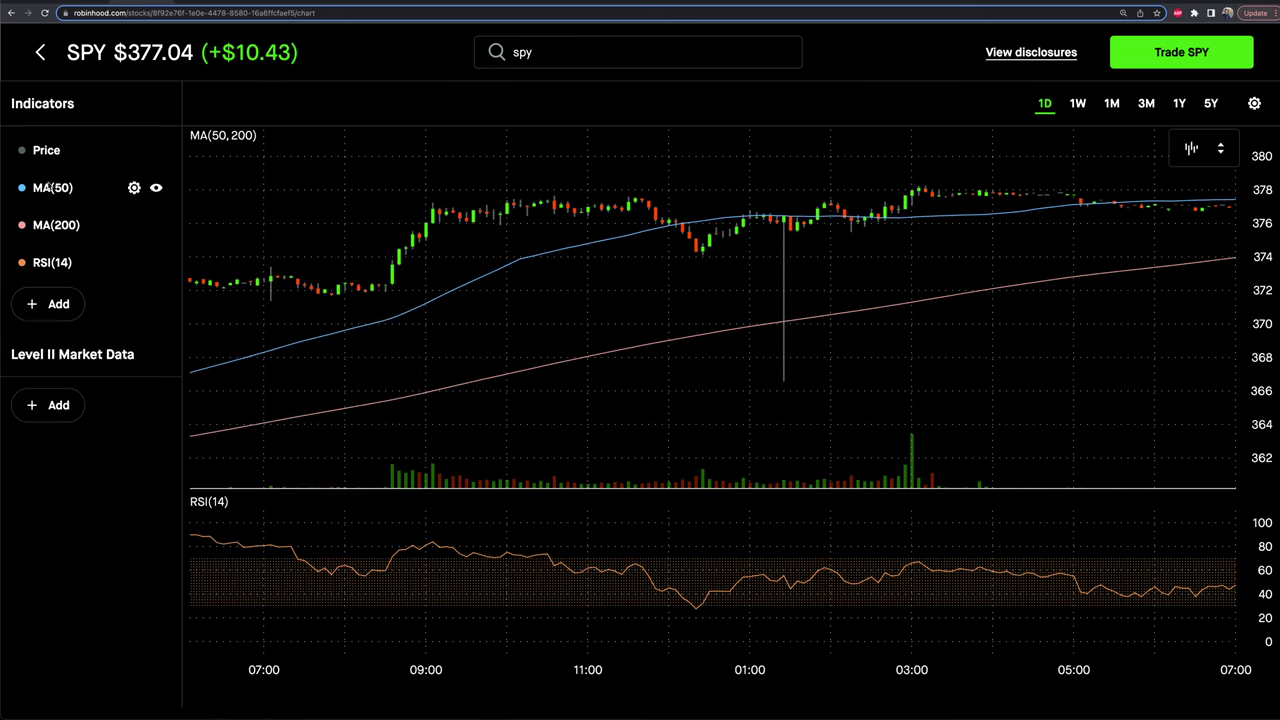
Add a Moving Average indicator to the SPY chart.
{"action": "mouse_move", "coordinate": [74, 190]}
{"action": "left_click", "coordinate": [64, 305]}
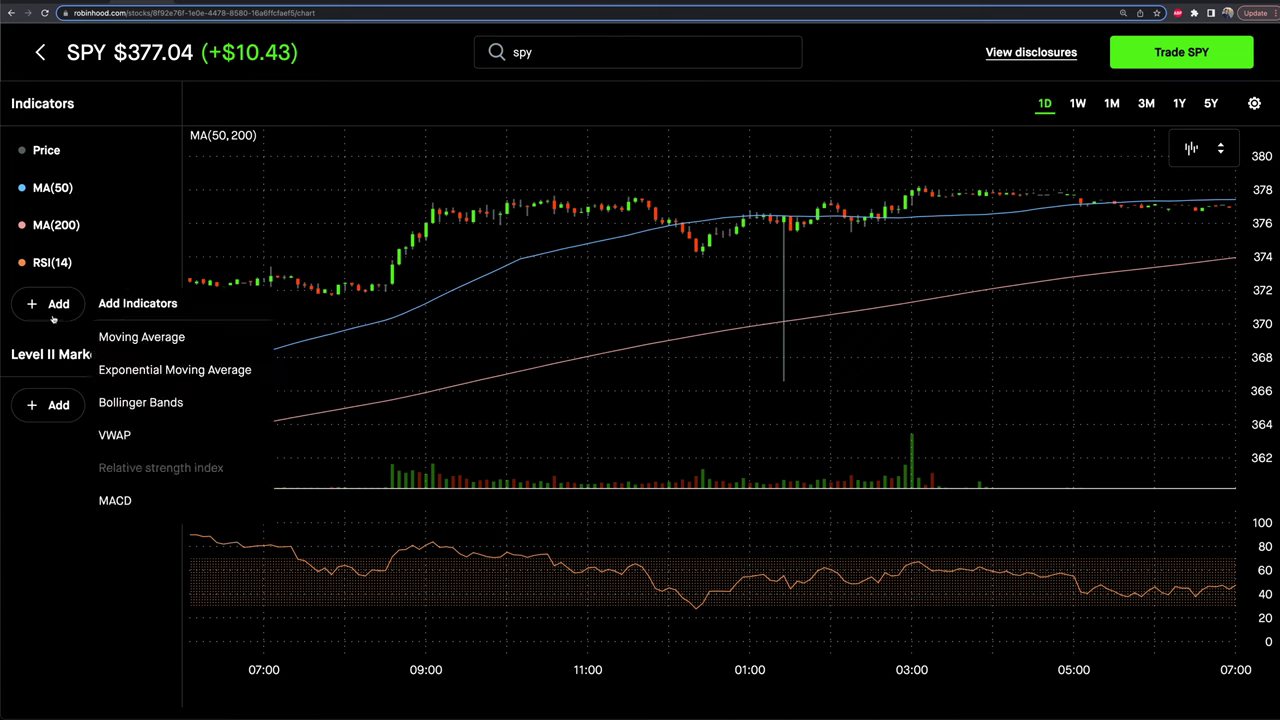
{"action": "left_click", "coordinate": [118, 341]}
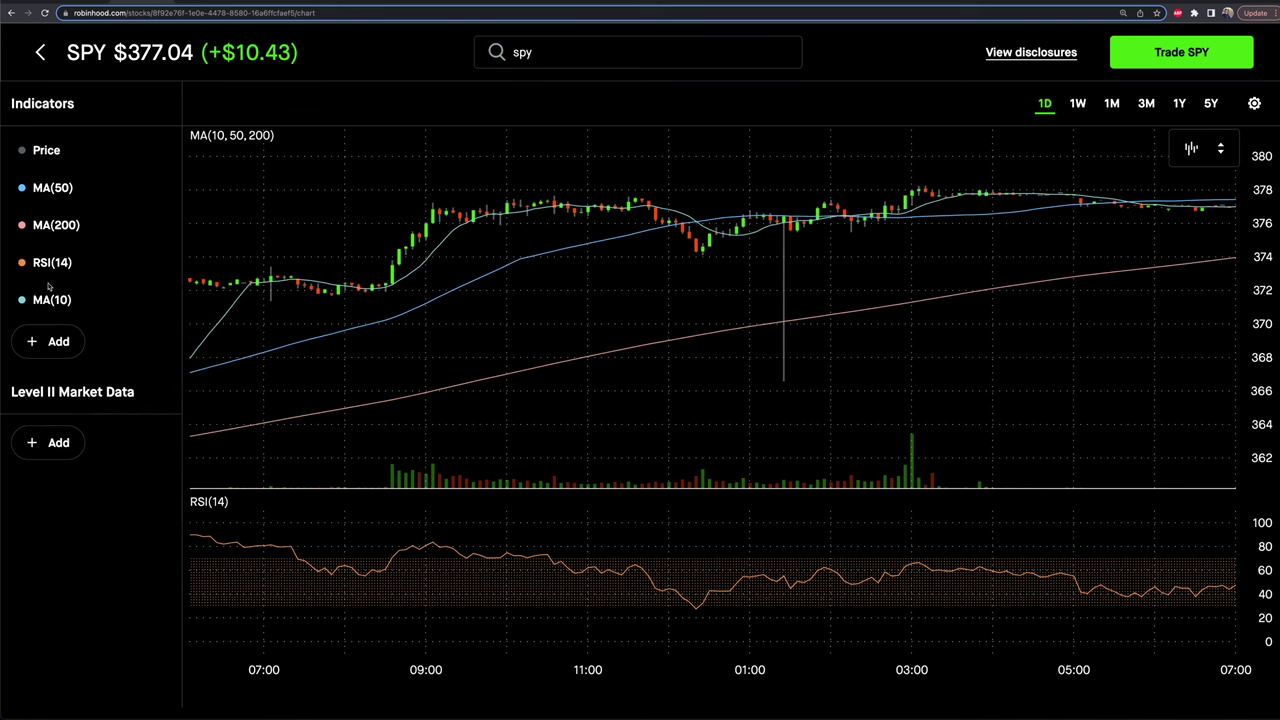
Set the newly added moving average's period to 100 and review its settings.
{"action": "mouse_move", "coordinate": [36, 305]}
{"action": "mouse_move", "coordinate": [48, 306]}
{"action": "left_mouse_down"}
{"action": "mouse_move", "coordinate": [52, 266]}
{"action": "mouse_move", "coordinate": [33, 304]}
{"action": "left_mouse_up"}
{"action": "left_click", "coordinate": [133, 300]}
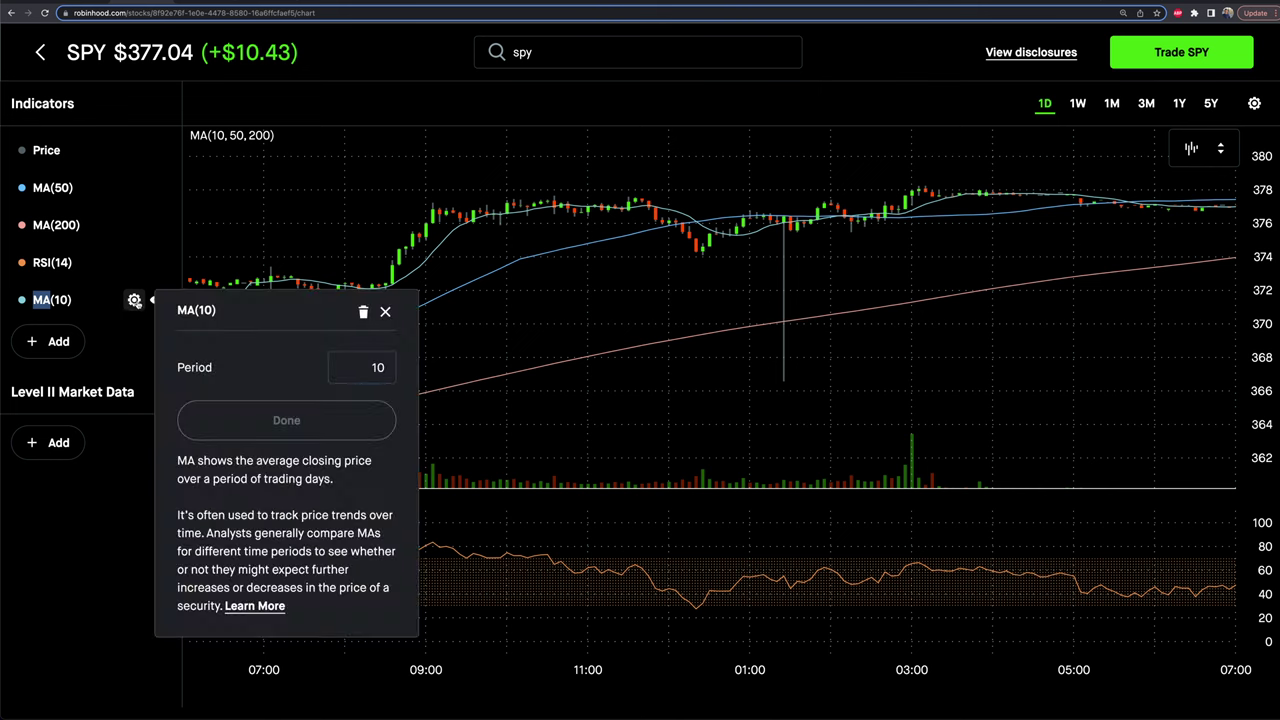
{"action": "left_click", "coordinate": [390, 370]}
{"action": "left_click", "coordinate": [378, 367]}
{"action": "type", "text": "0"}
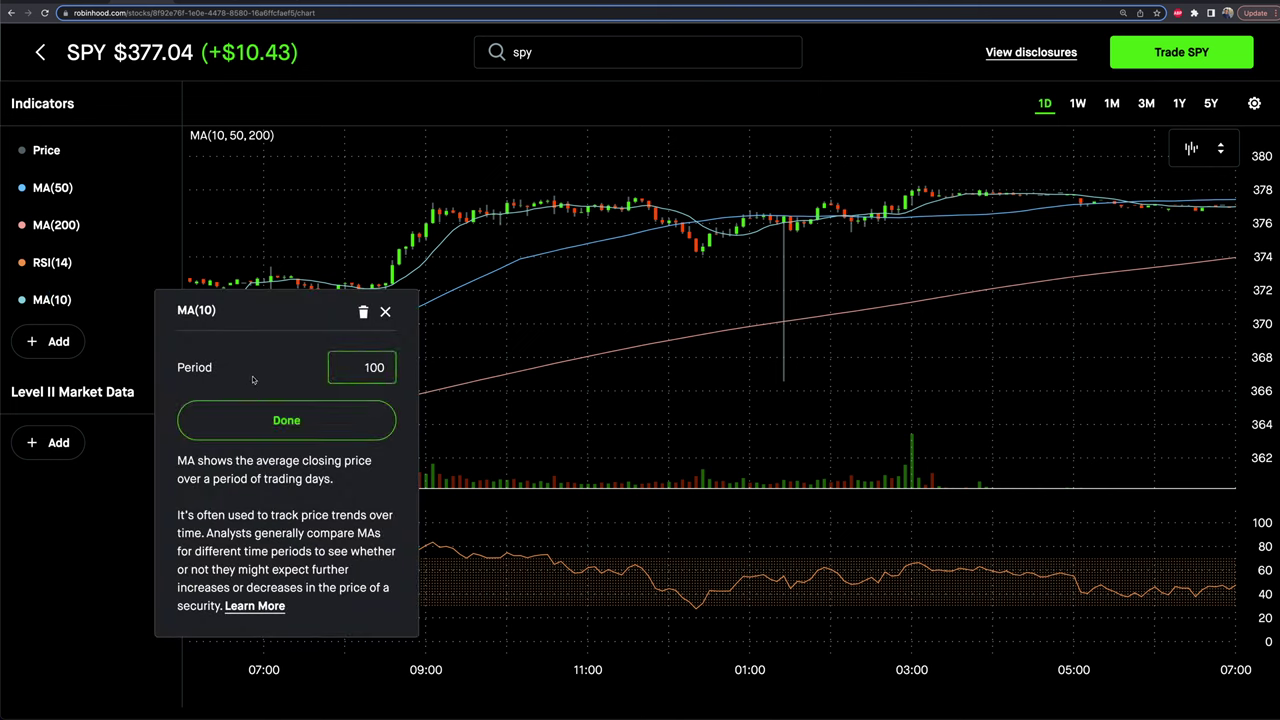
{"action": "left_click", "coordinate": [282, 418]}
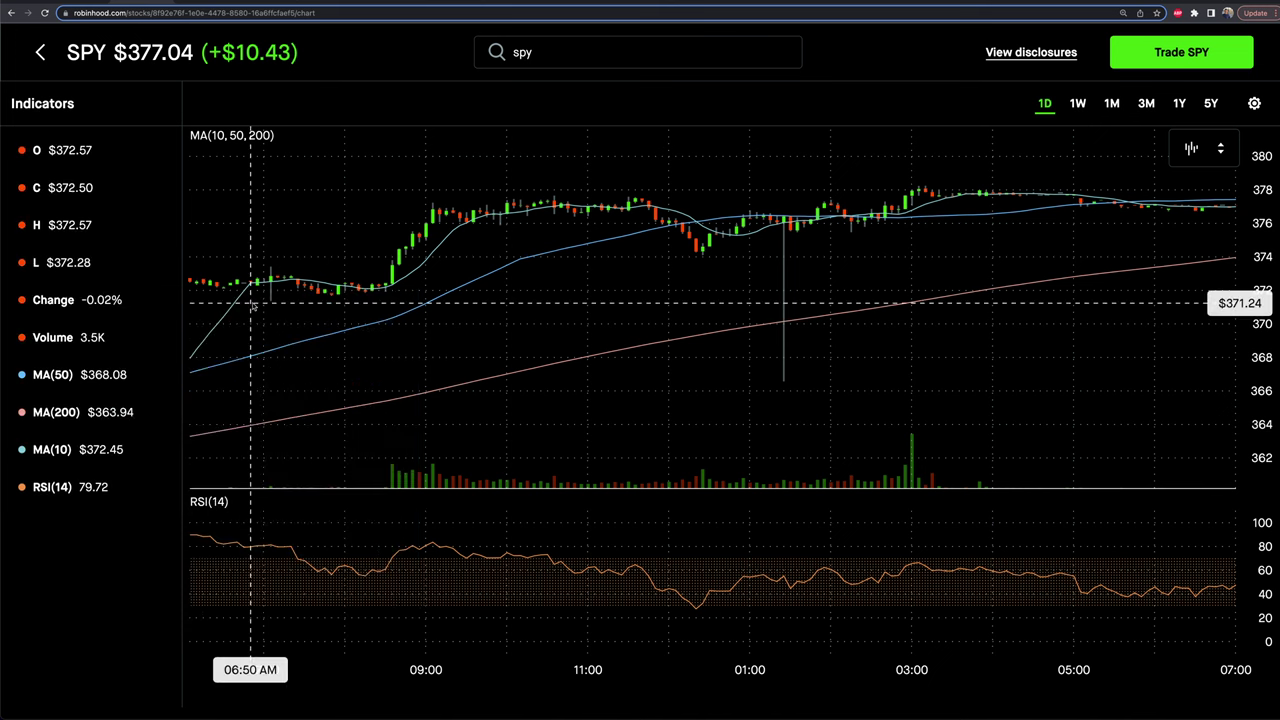
{"action": "mouse_move", "coordinate": [38, 232]}
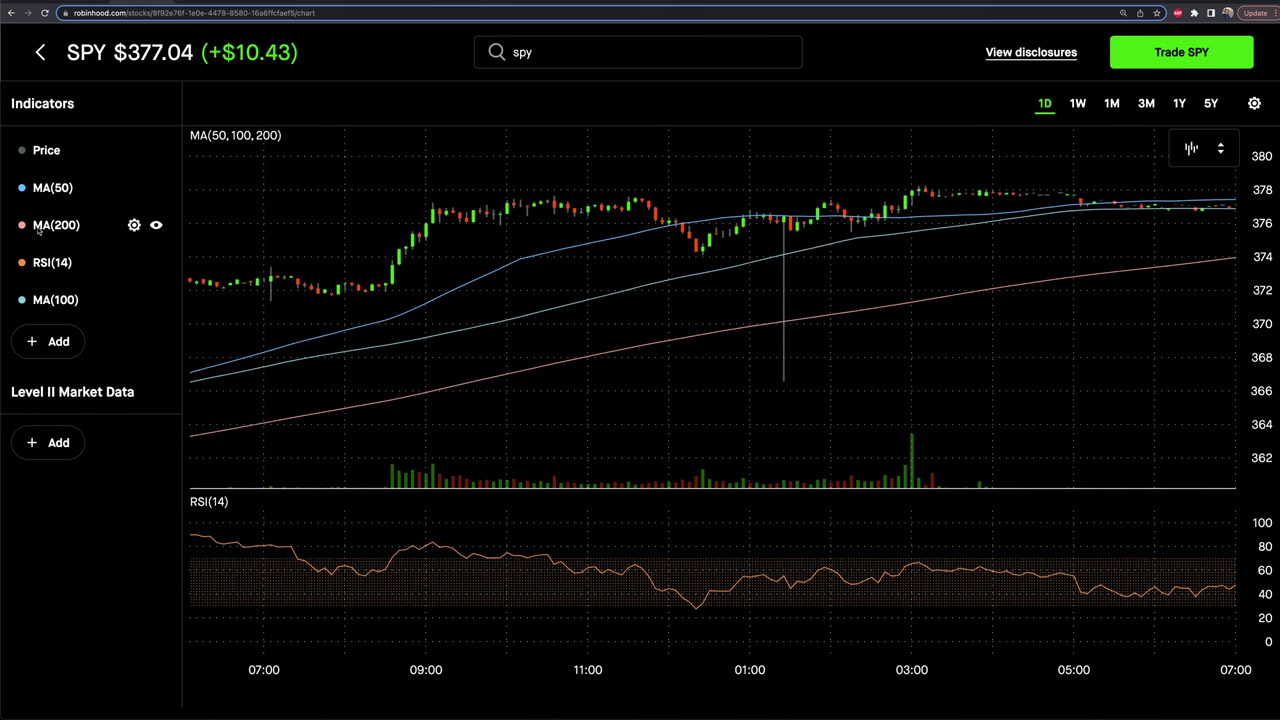
{"action": "left_click", "coordinate": [134, 300]}
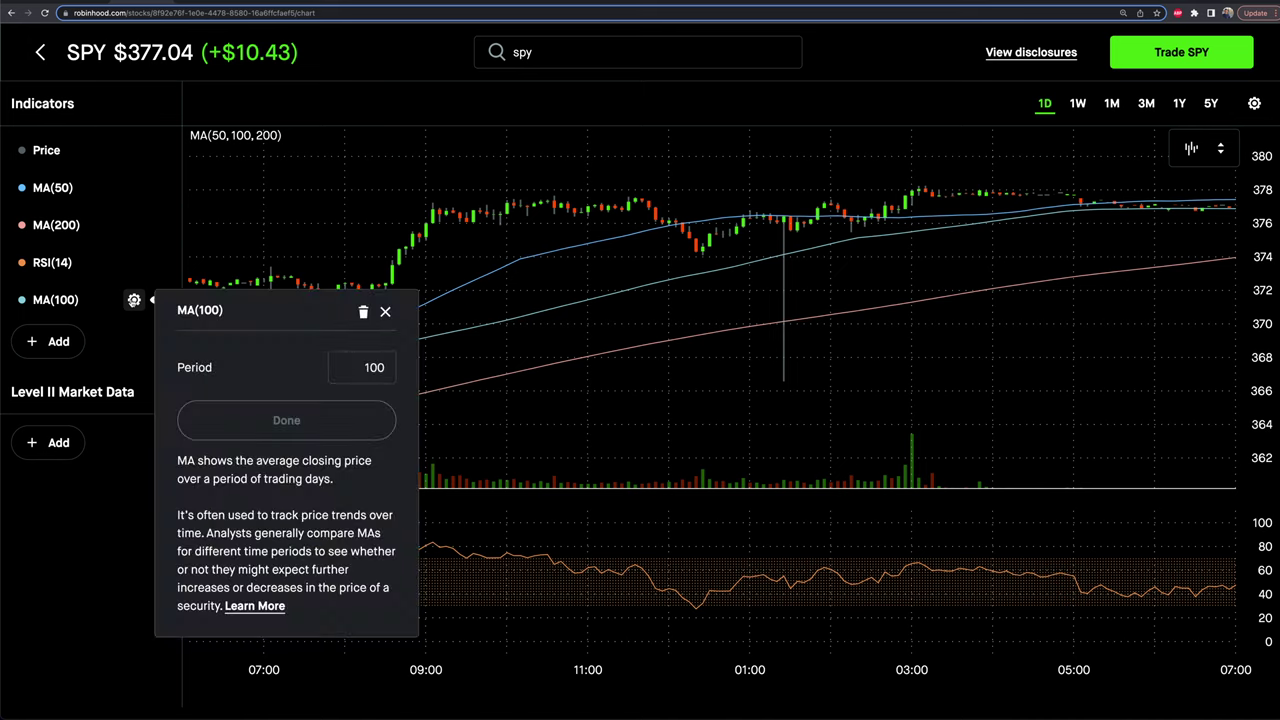
{"action": "left_click", "coordinate": [134, 300]}
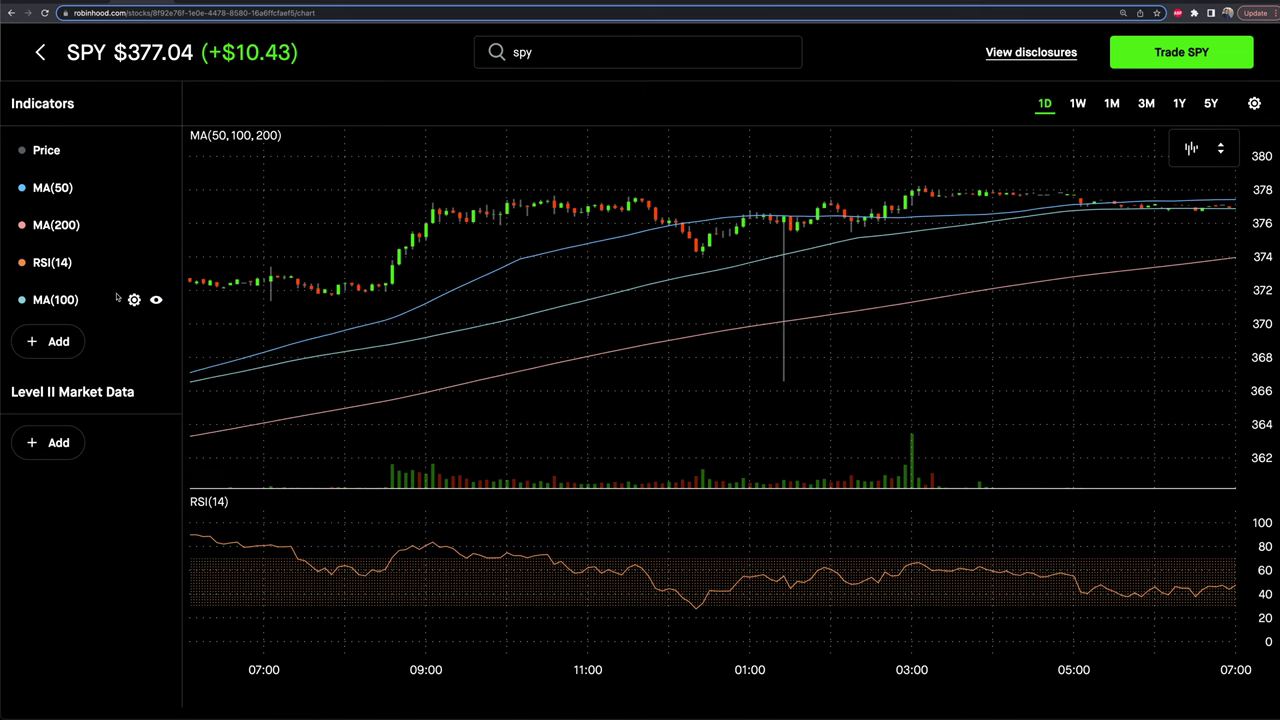
Add the VWAP indicator to the chart and read its description.
{"action": "left_click", "coordinate": [50, 341]}
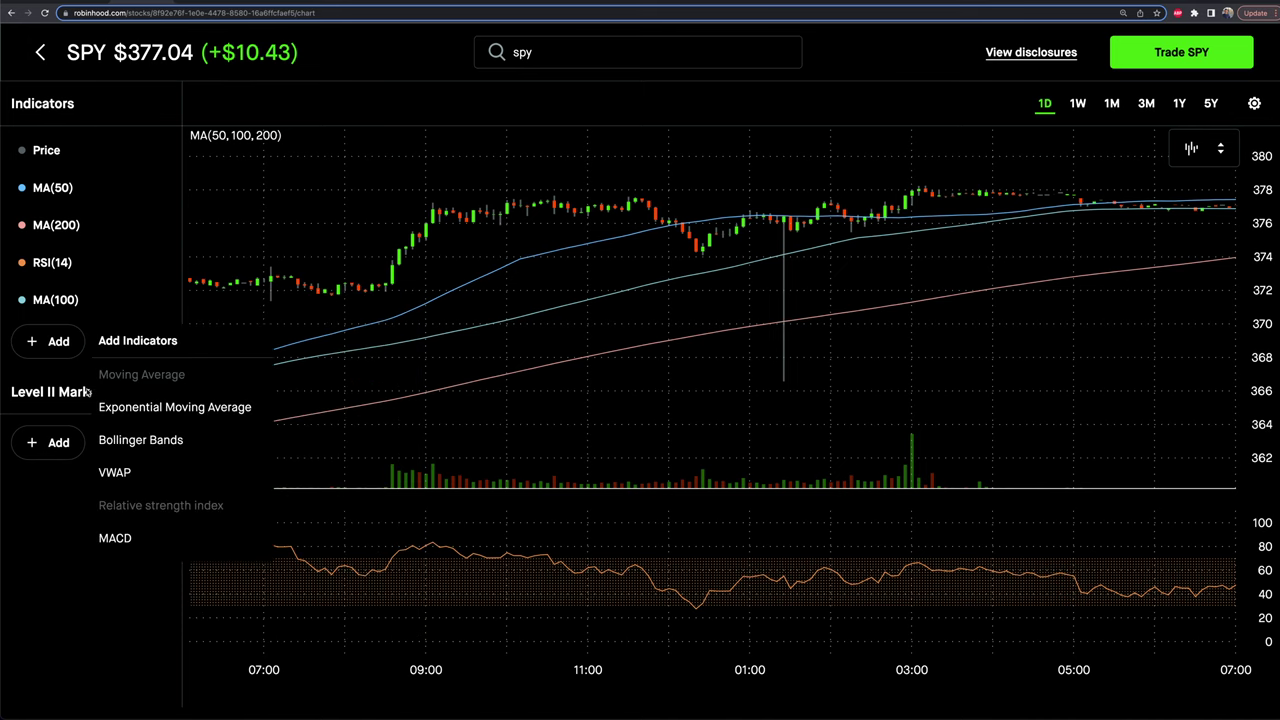
{"action": "left_click", "coordinate": [127, 471]}
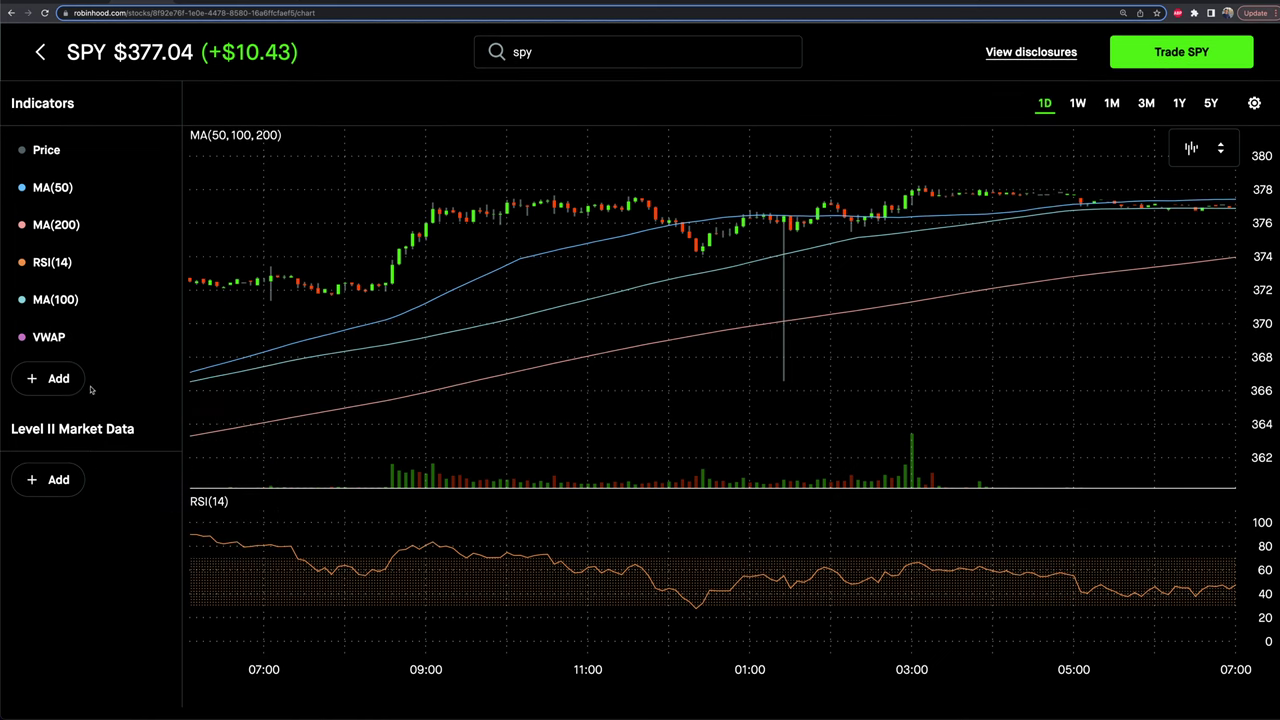
{"action": "left_click", "coordinate": [134, 337]}
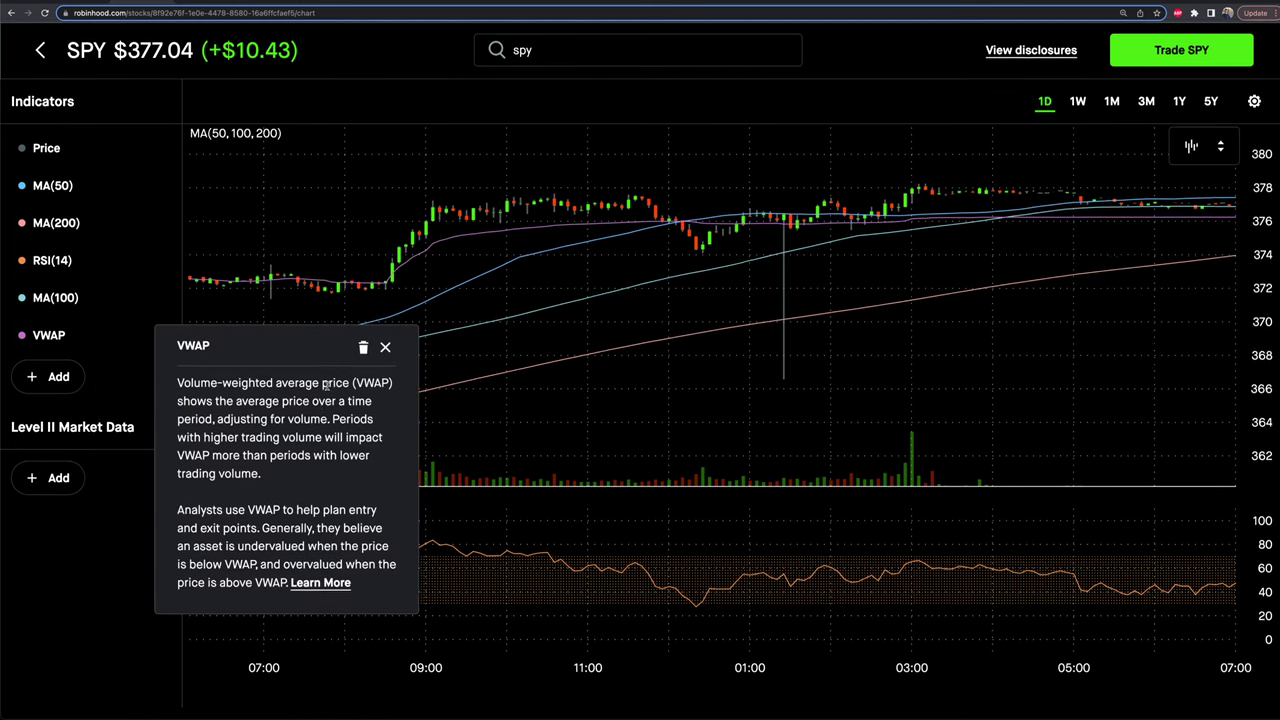
{"action": "left_click_drag", "start_coordinate": [222, 385], "coordinate": [327, 456]}
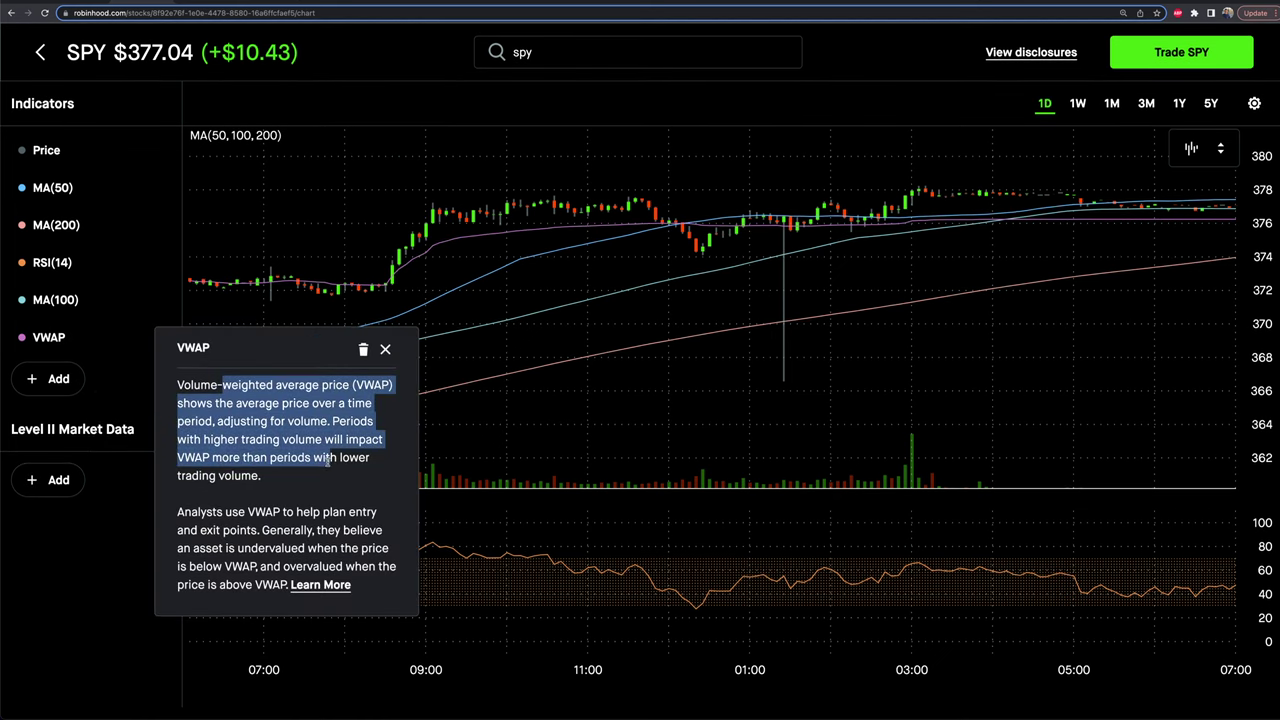
{"action": "left_click", "coordinate": [30, 344]}
Hide and re-show the VWAP indicator, and check its description again.
{"action": "left_click", "coordinate": [156, 338]}
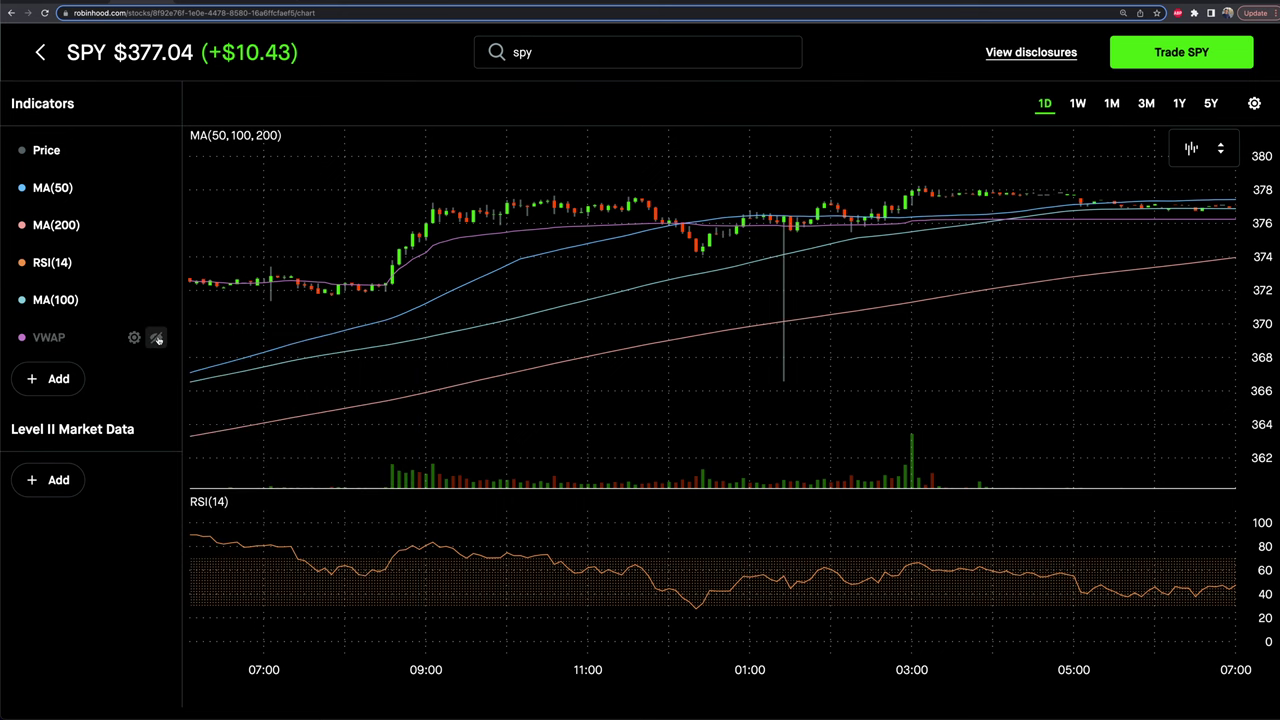
{"action": "left_click", "coordinate": [156, 338]}
{"action": "left_click", "coordinate": [134, 338]}
{"action": "left_click", "coordinate": [32, 343]}
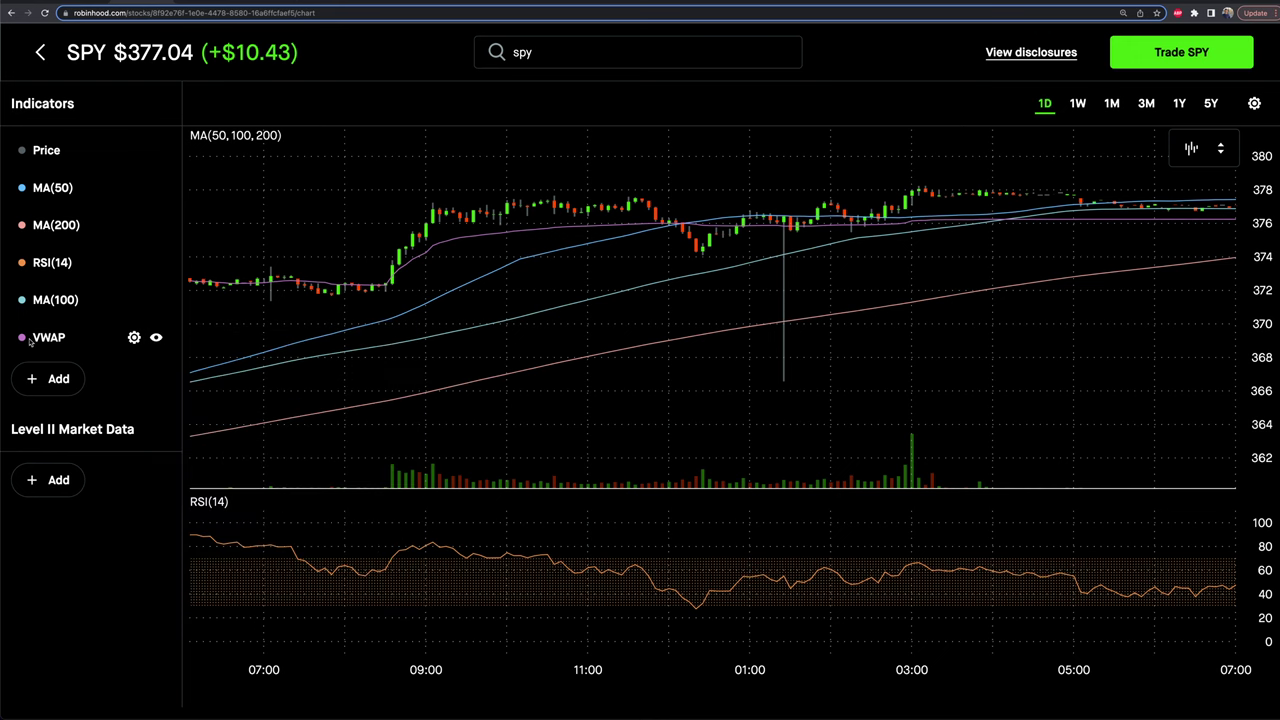
{"action": "left_click", "coordinate": [134, 338]}
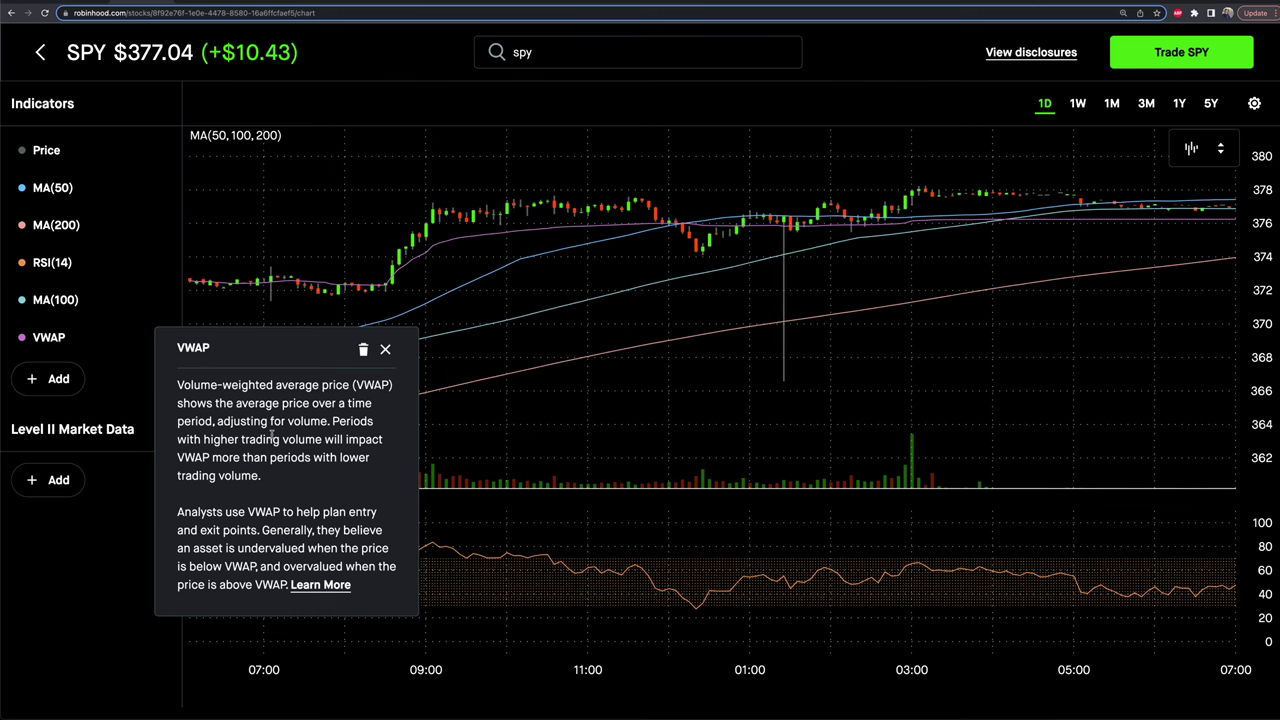
{"action": "left_click", "coordinate": [386, 351]}
Add an Exponential Moving Average indicator to check its period setting, and remove it from the chart.
{"action": "left_click", "coordinate": [52, 380]}
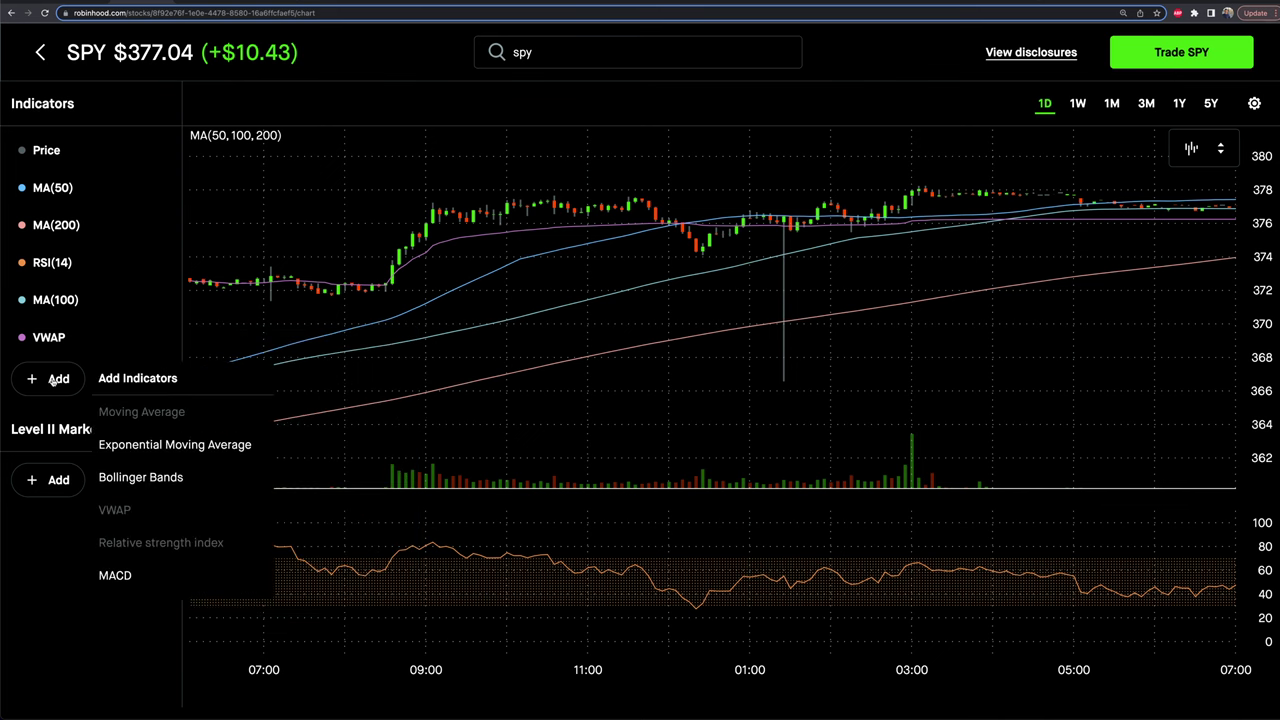
{"action": "left_click", "coordinate": [122, 444]}
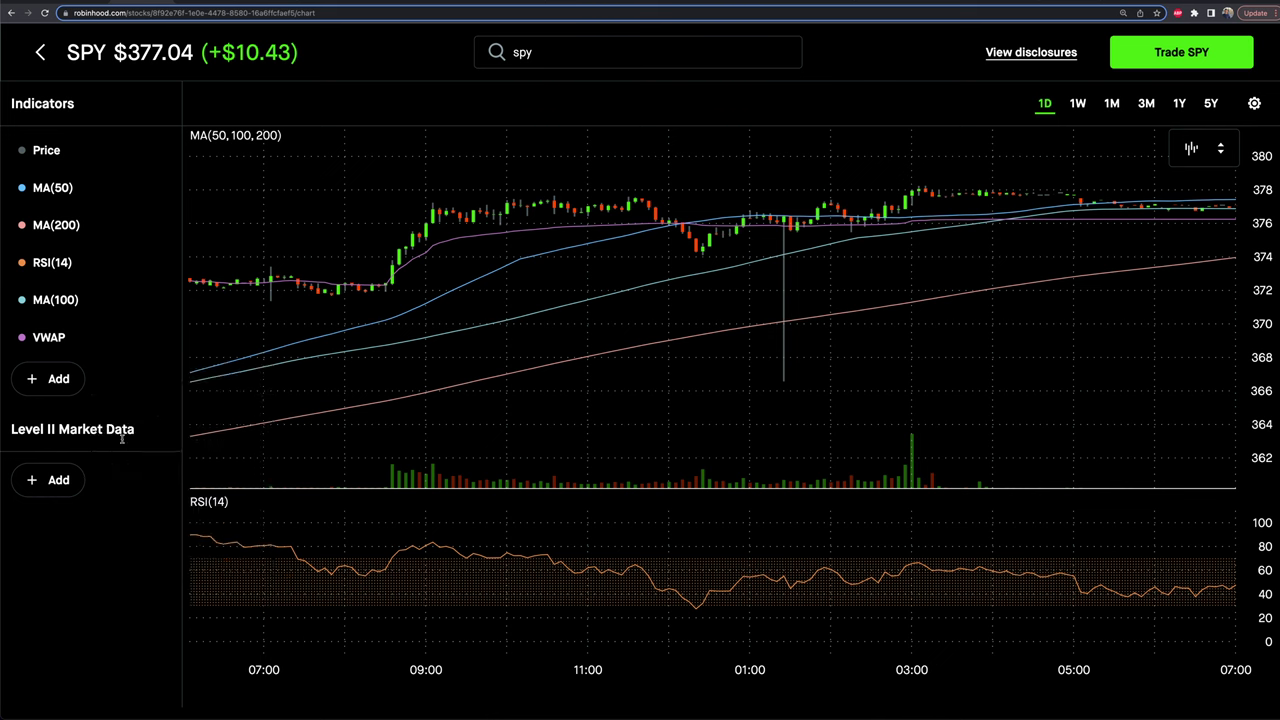
{"action": "left_click", "coordinate": [134, 376]}
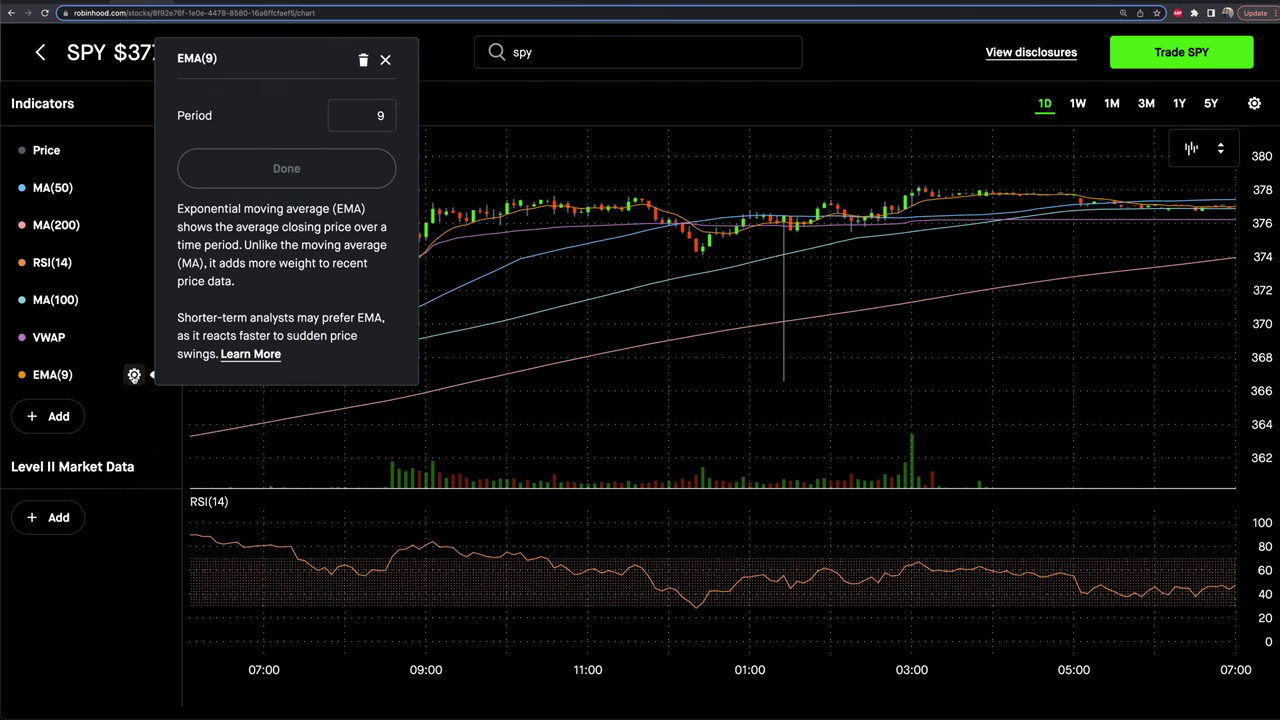
{"action": "left_click", "coordinate": [340, 115]}
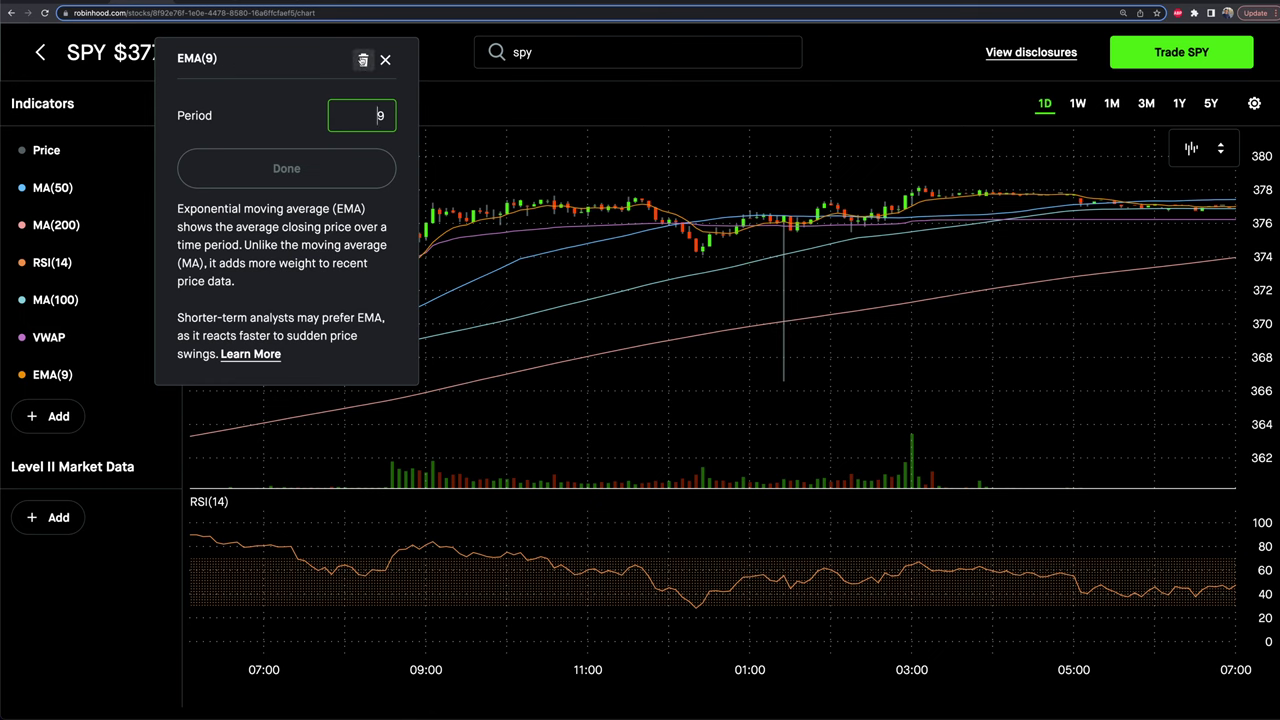
{"action": "left_click", "coordinate": [362, 60]}
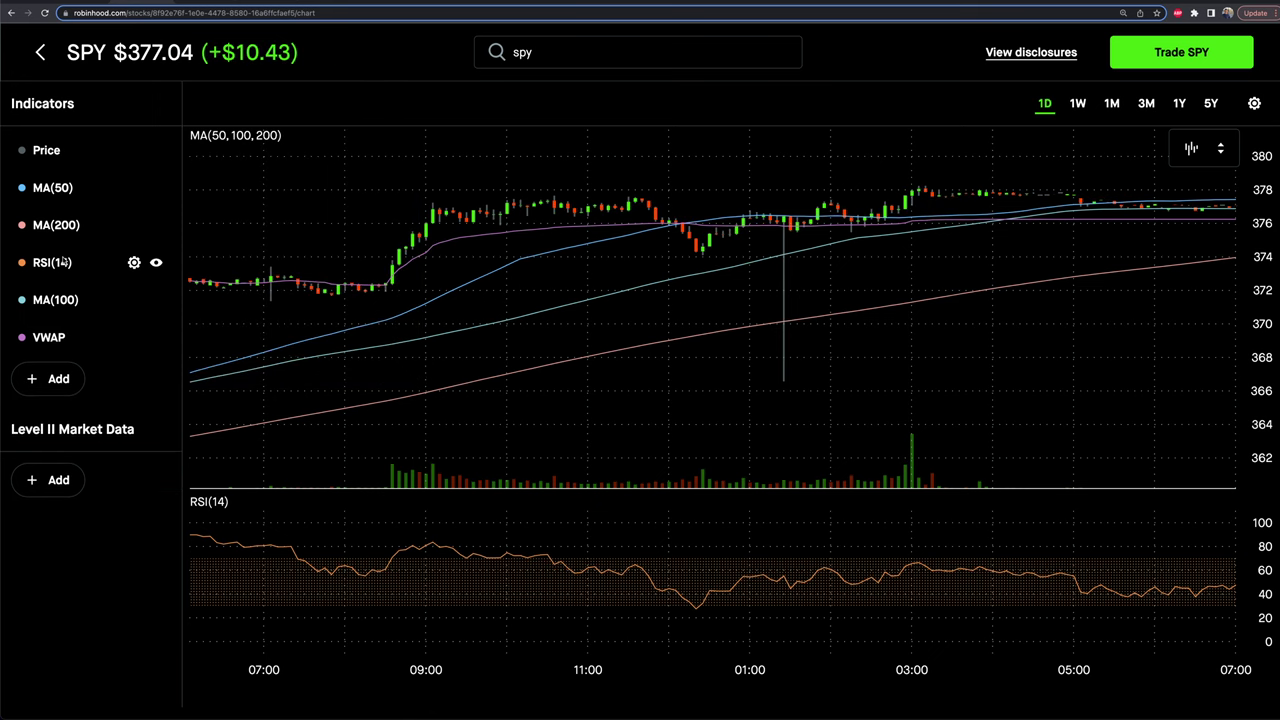
Review the RSI indicator's period, overbought level and oversold level settings and close them without changes.
{"action": "left_click", "coordinate": [134, 263]}
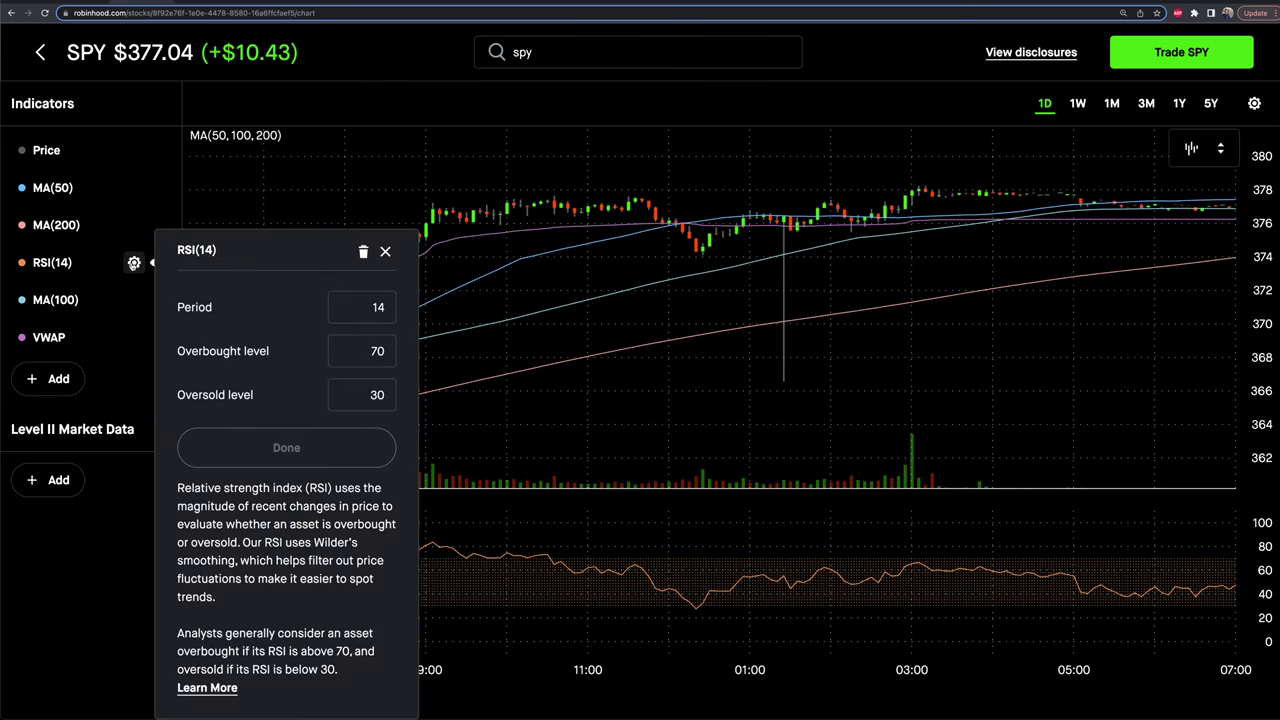
{"action": "left_click", "coordinate": [82, 268]}
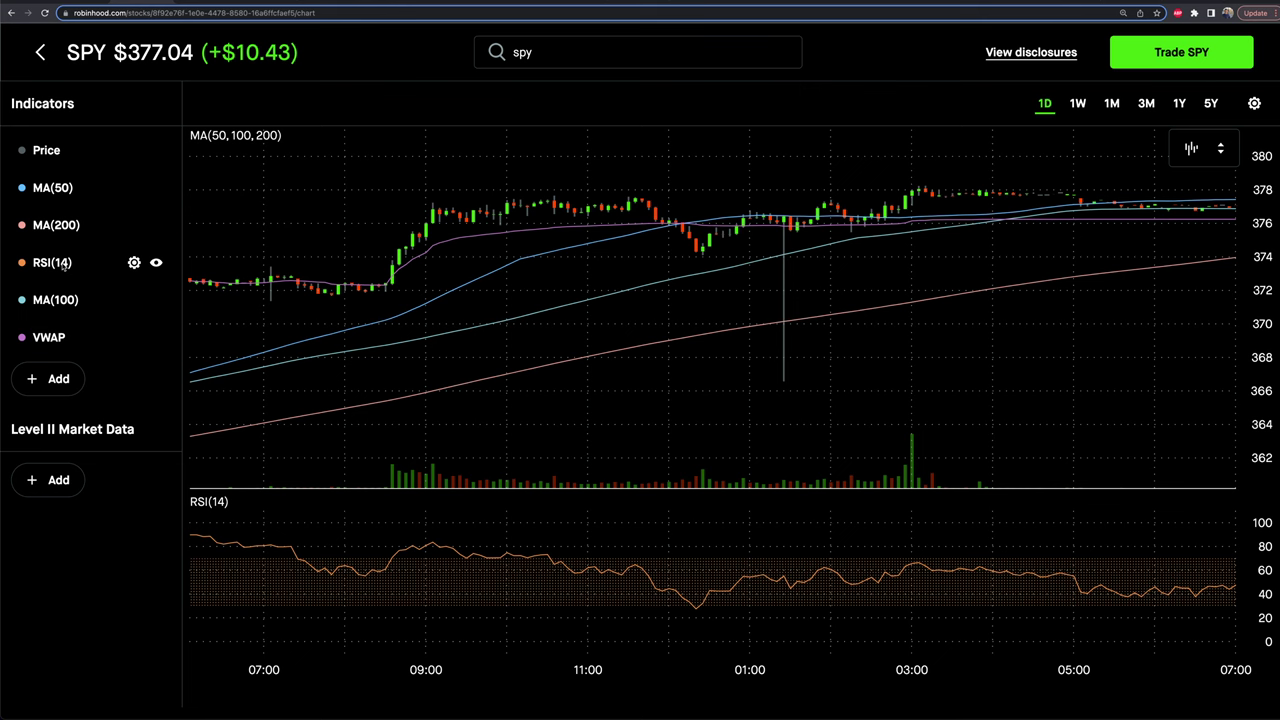
{"action": "left_click", "coordinate": [134, 263]}
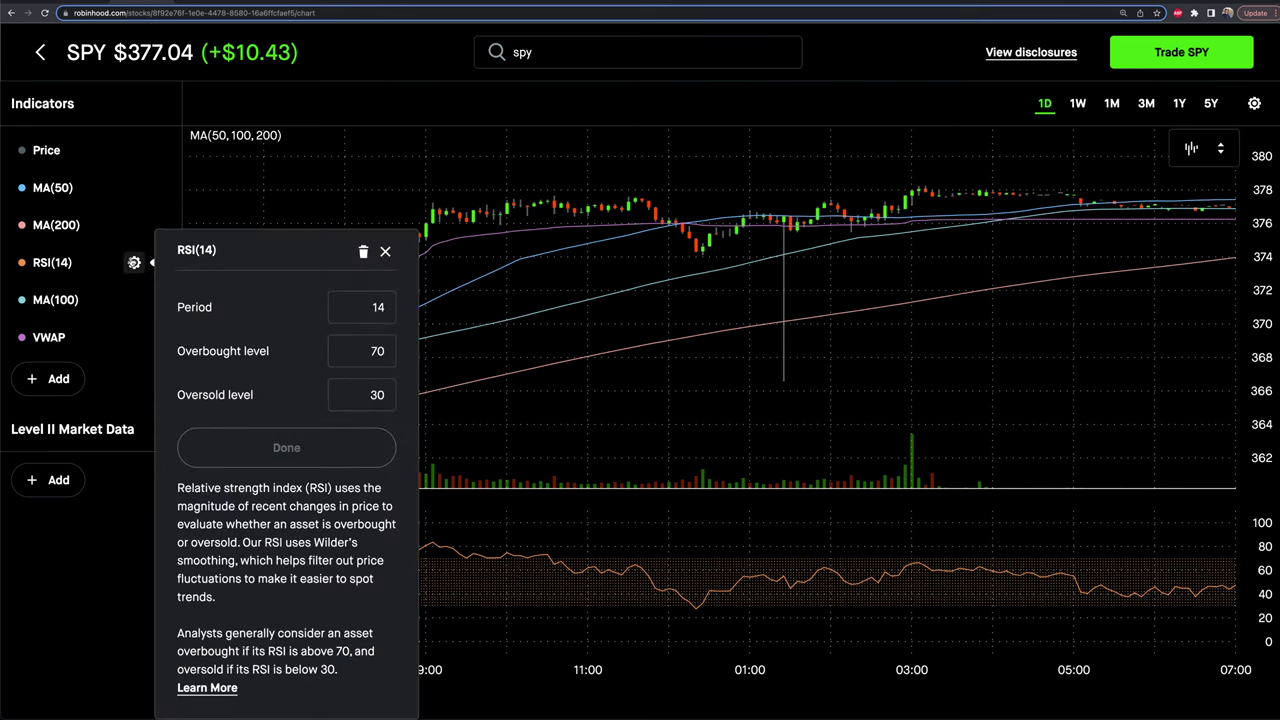
{"action": "left_click", "coordinate": [377, 308]}
{"action": "double_click", "coordinate": [377, 308]}
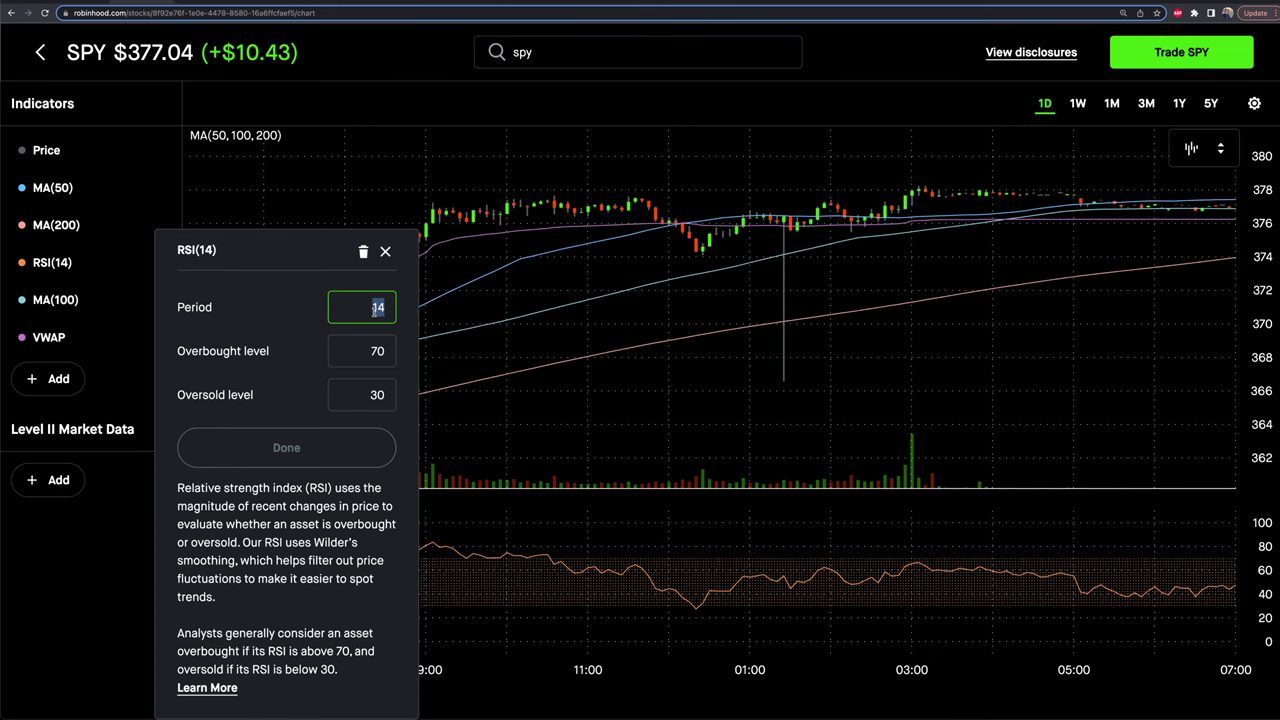
{"action": "double_click", "coordinate": [377, 350]}
{"action": "double_click", "coordinate": [377, 392]}
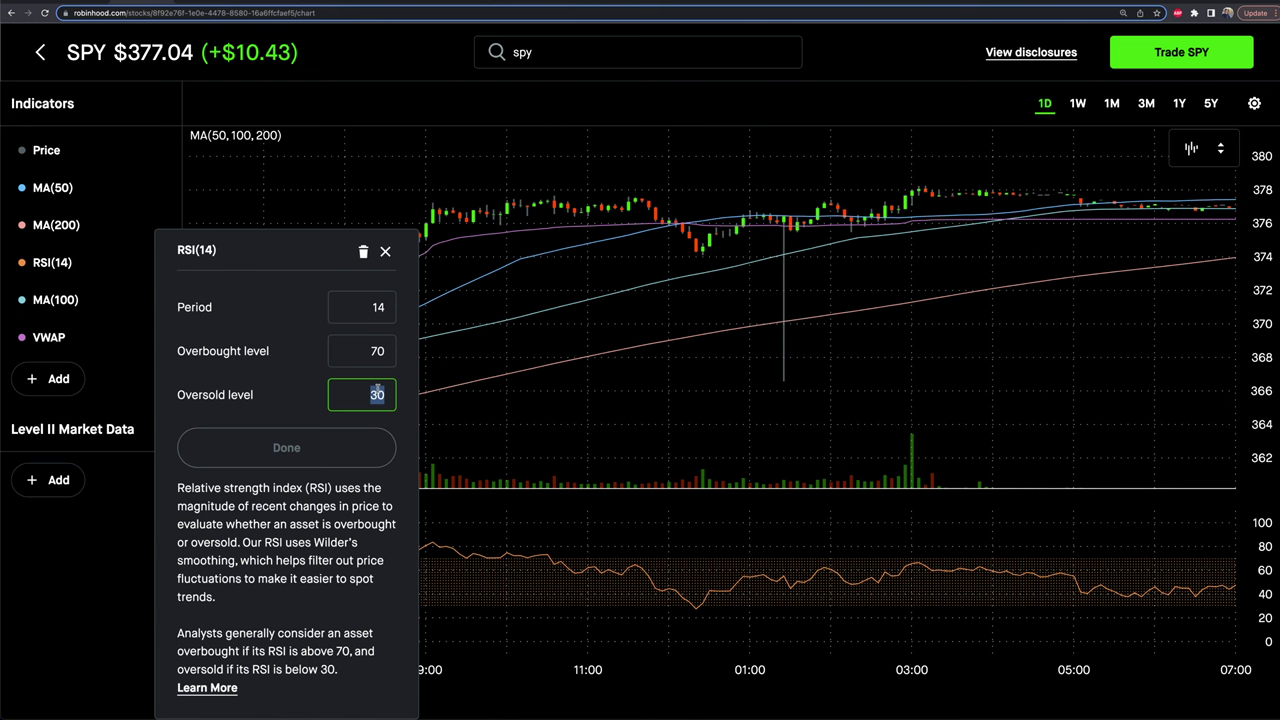
{"action": "left_click", "coordinate": [385, 251]}
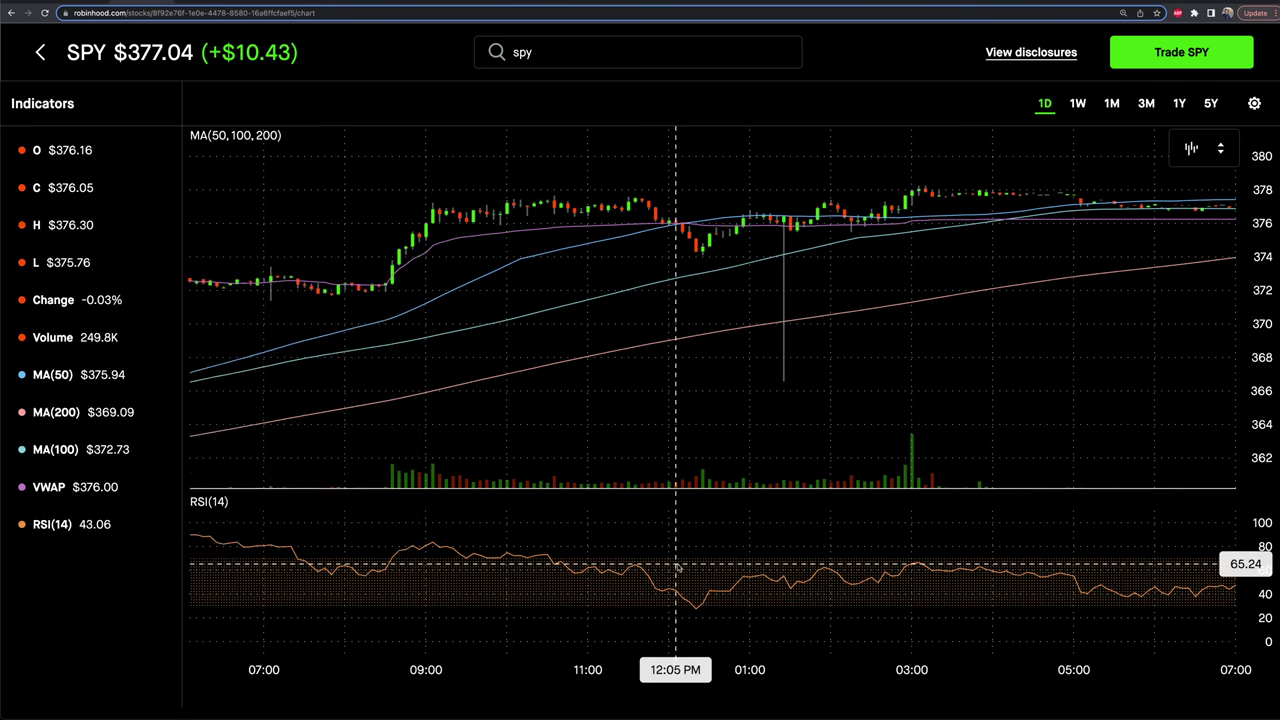
Add Bollinger Bands to review their length and width settings, and remove them from the chart.
{"action": "left_click", "coordinate": [32, 379]}
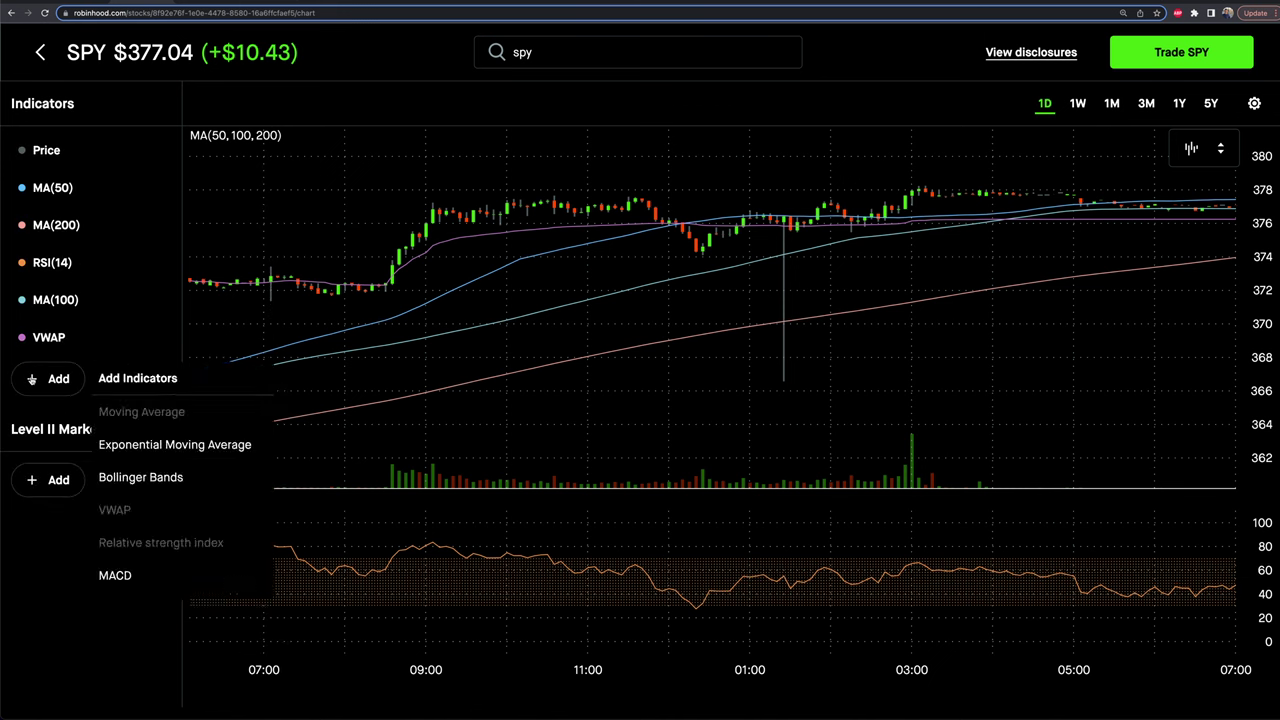
{"action": "left_click", "coordinate": [126, 476]}
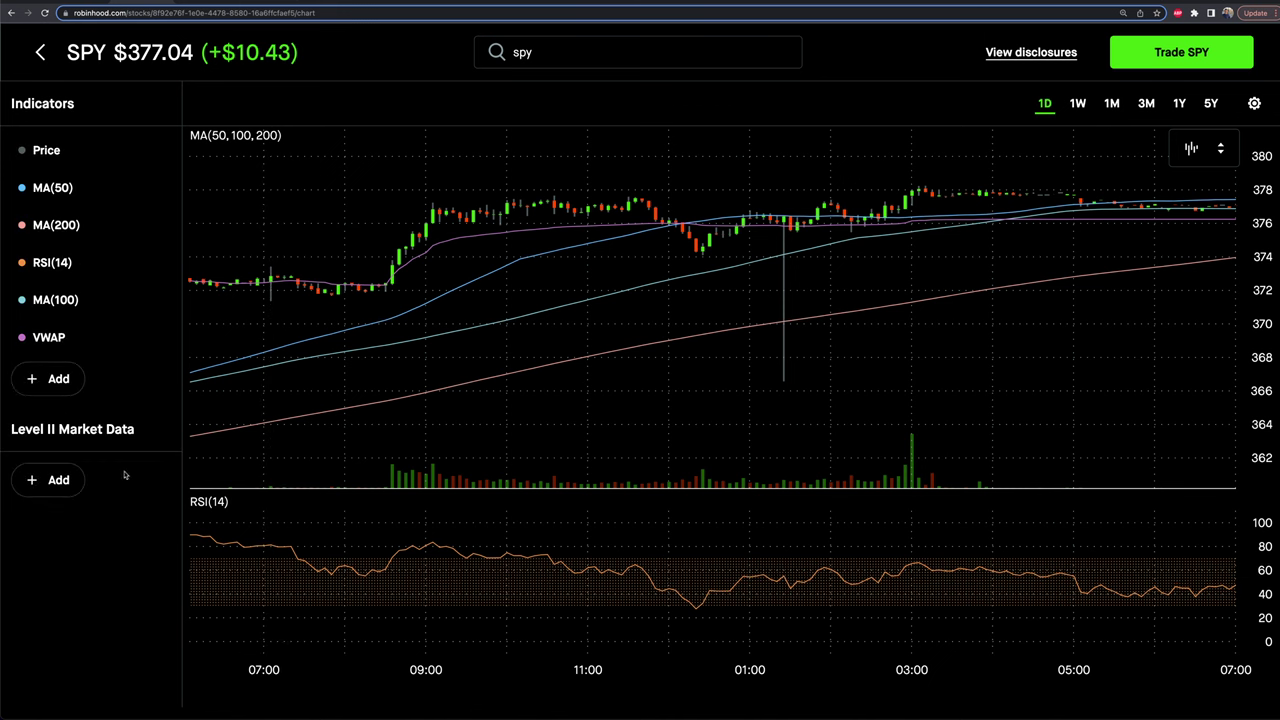
{"action": "left_click", "coordinate": [134, 374]}
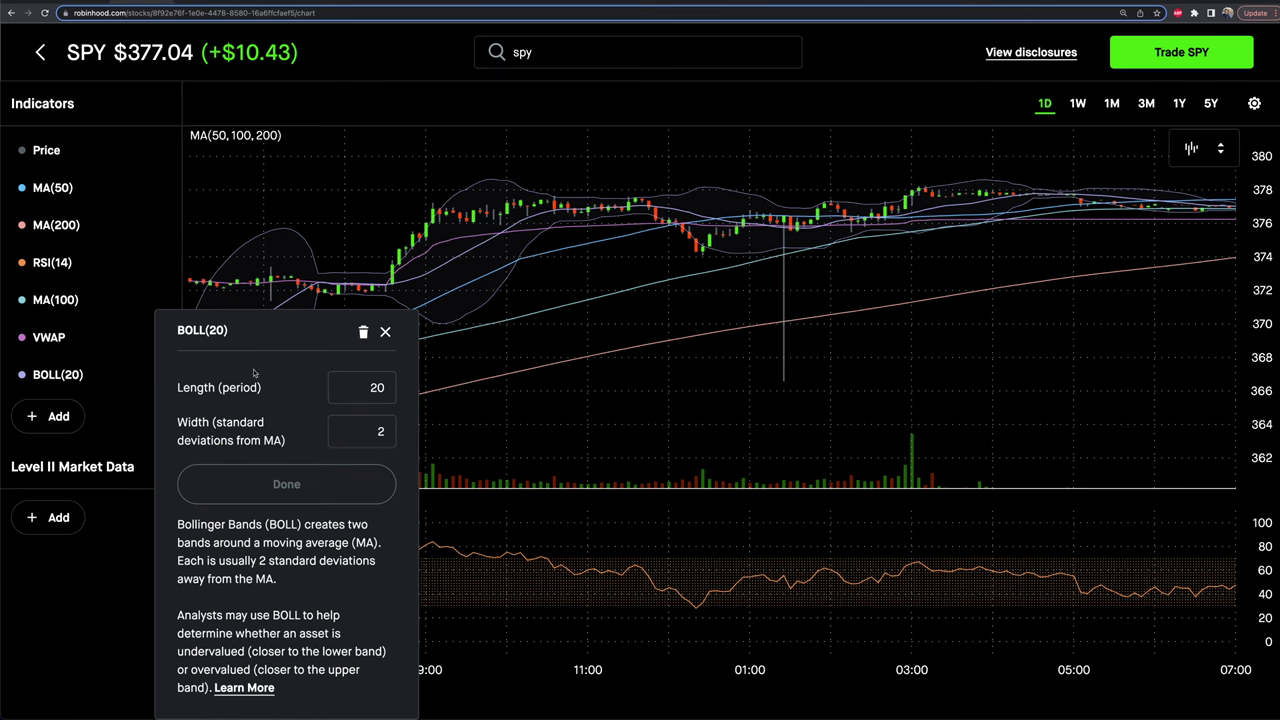
{"action": "double_click", "coordinate": [364, 395]}
{"action": "left_click", "coordinate": [230, 428]}
{"action": "double_click", "coordinate": [372, 432]}
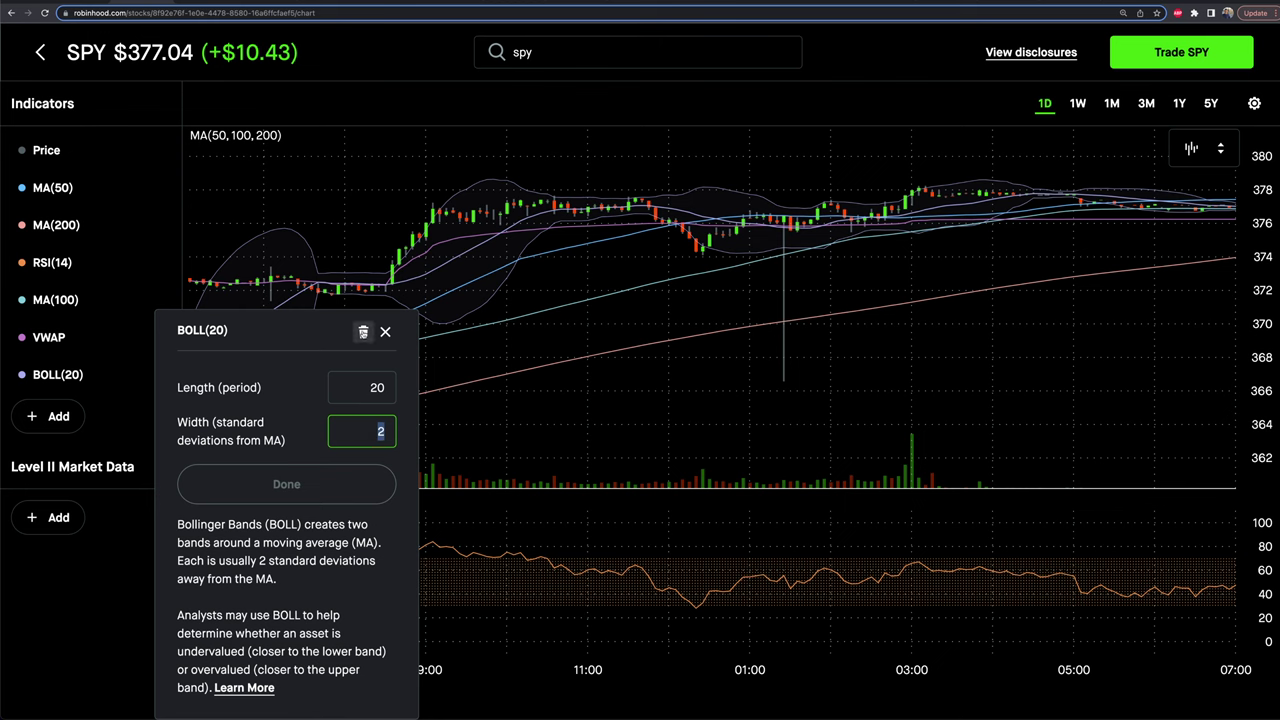
{"action": "left_click", "coordinate": [363, 332]}
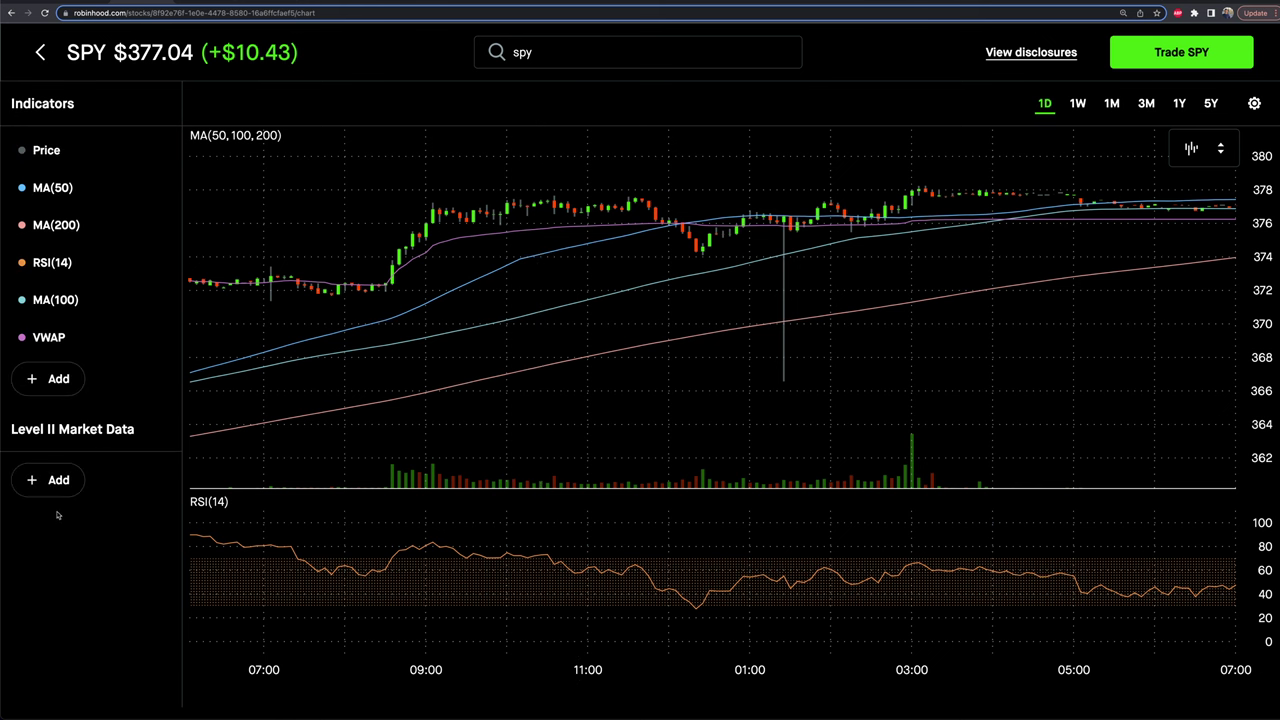
Hide and re-show the 200-period moving average on the chart.
{"action": "left_click", "coordinate": [58, 381]}
{"action": "left_click", "coordinate": [156, 227]}
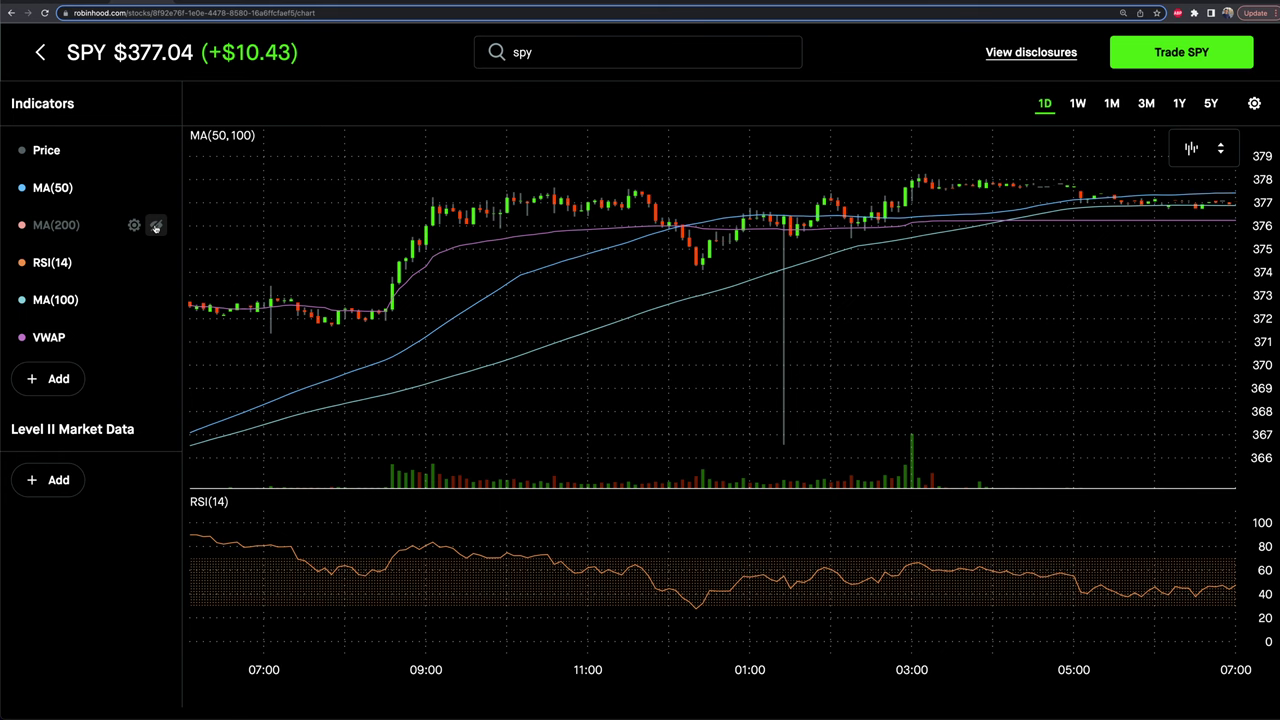
{"action": "left_click", "coordinate": [156, 227]}
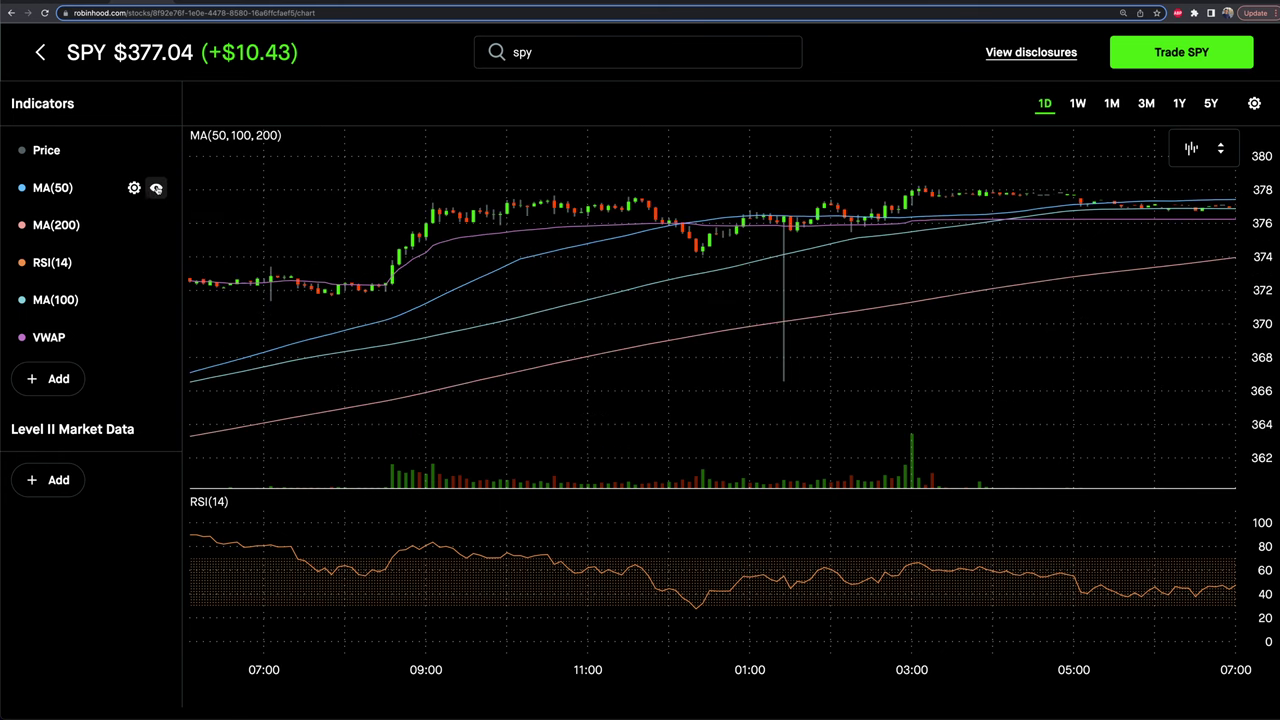
Hide the MA(50), MA(200), RSI(14), MA(100) and VWAP indicators on the SPY chart.
{"action": "left_click", "coordinate": [156, 189]}
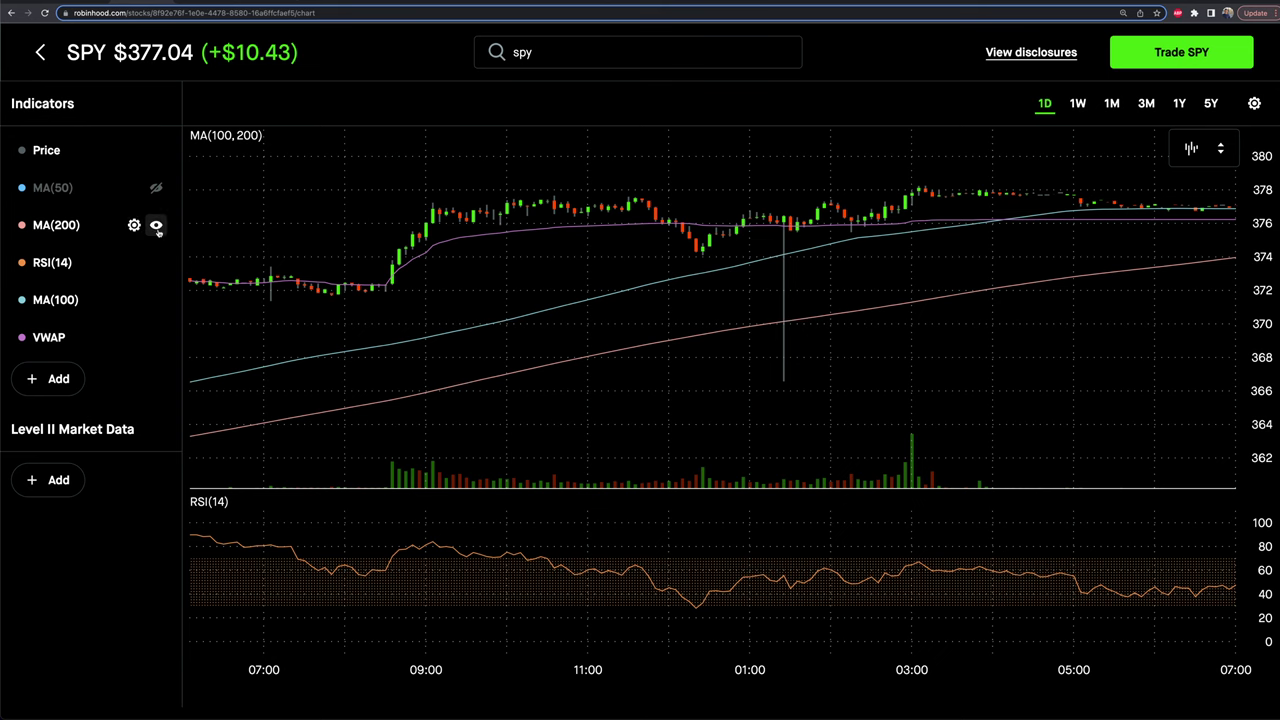
{"action": "left_click", "coordinate": [156, 226]}
{"action": "left_click", "coordinate": [156, 262]}
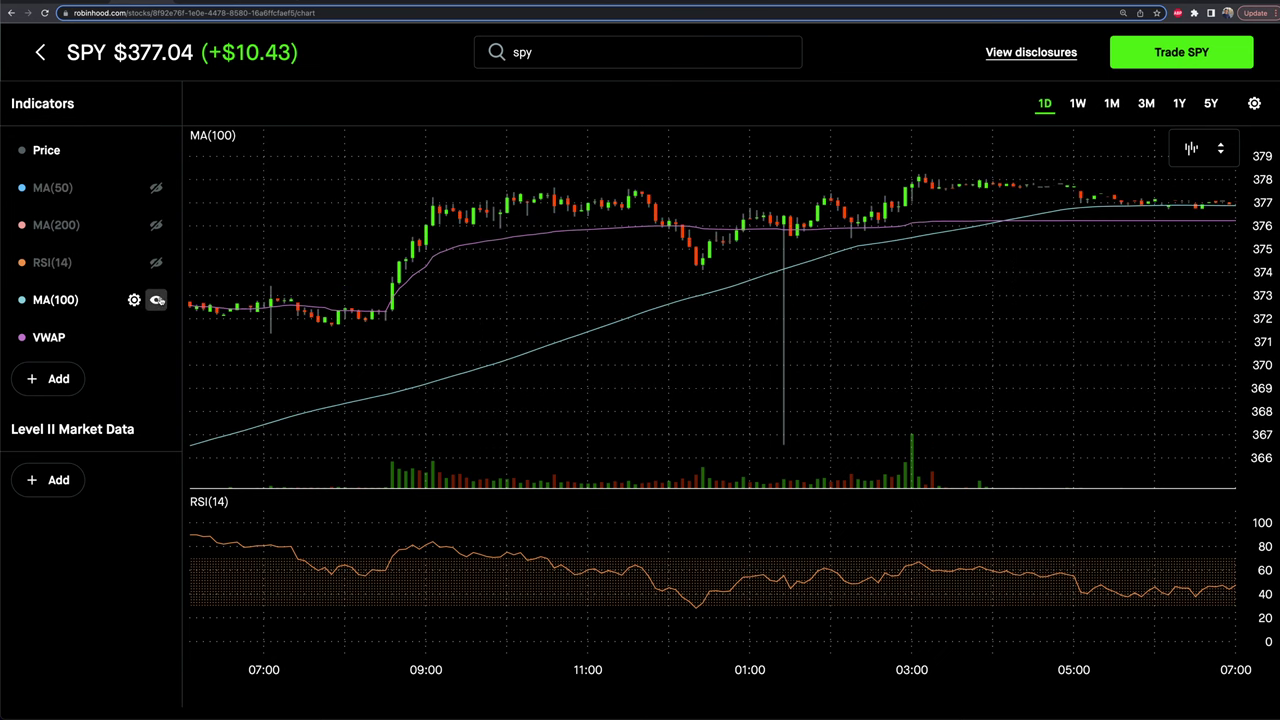
{"action": "left_click", "coordinate": [156, 300]}
{"action": "left_click", "coordinate": [156, 338]}
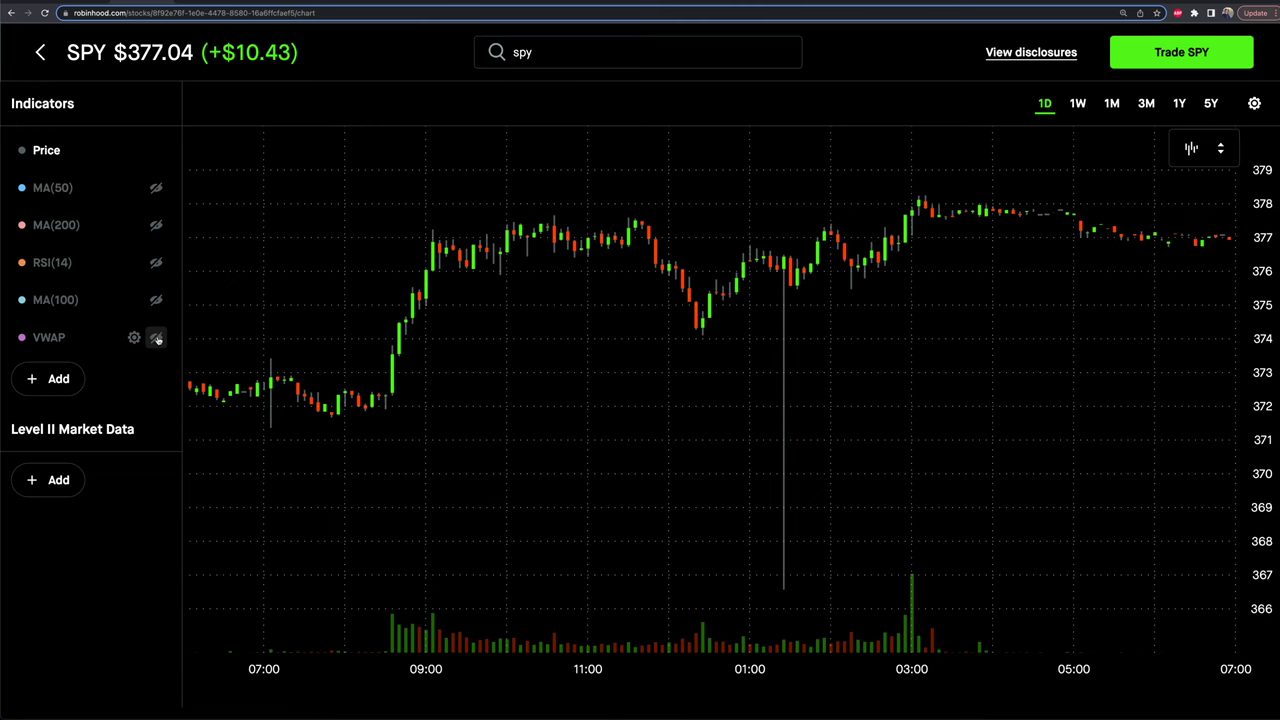
Add the Order Book and Depth Chart from Level II Market Data to the SPY chart page.
{"action": "left_click_drag", "start_coordinate": [12, 428], "coordinate": [140, 430]}
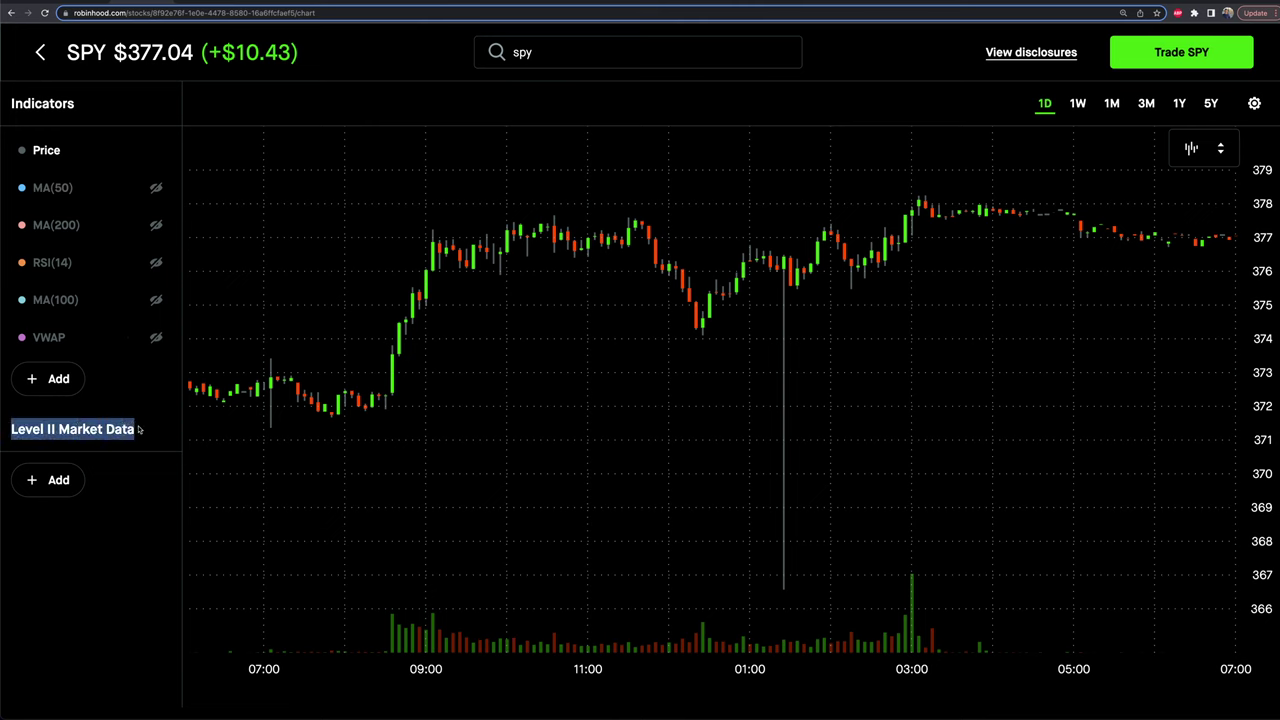
{"action": "left_click", "coordinate": [60, 482]}
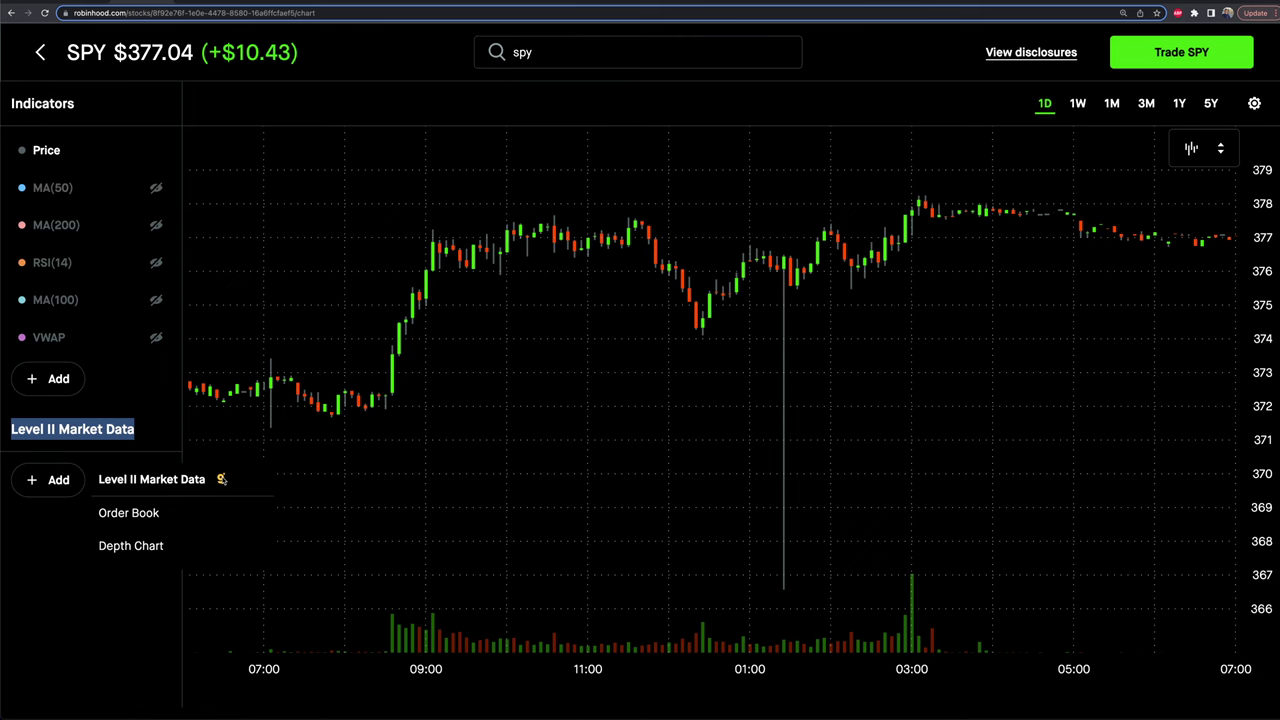
{"action": "left_click", "coordinate": [148, 512]}
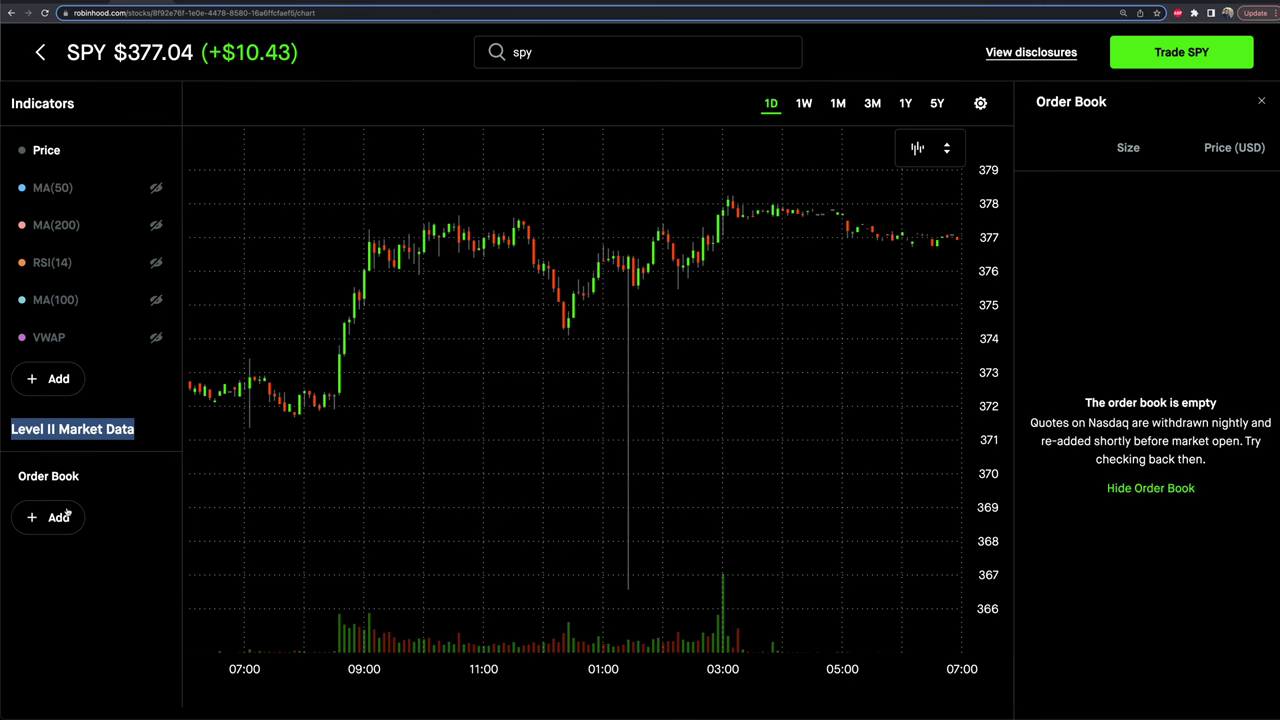
{"action": "left_click", "coordinate": [57, 516]}
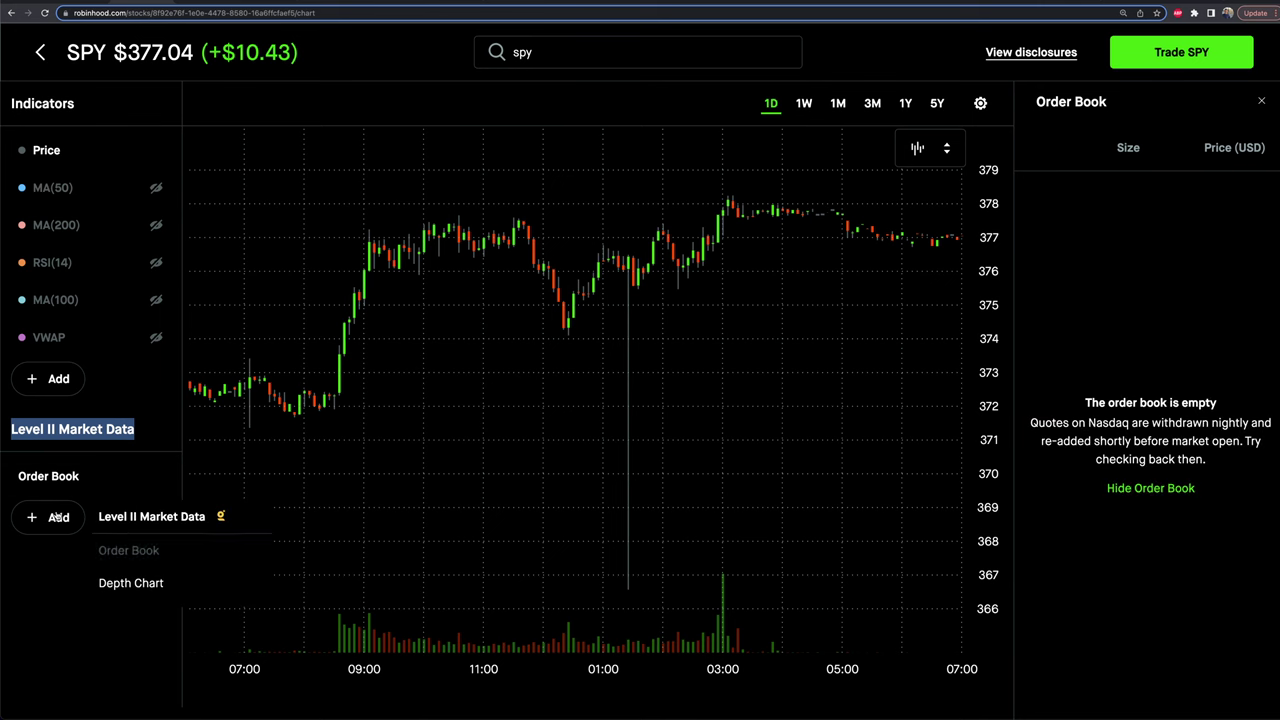
{"action": "left_click", "coordinate": [120, 580]}
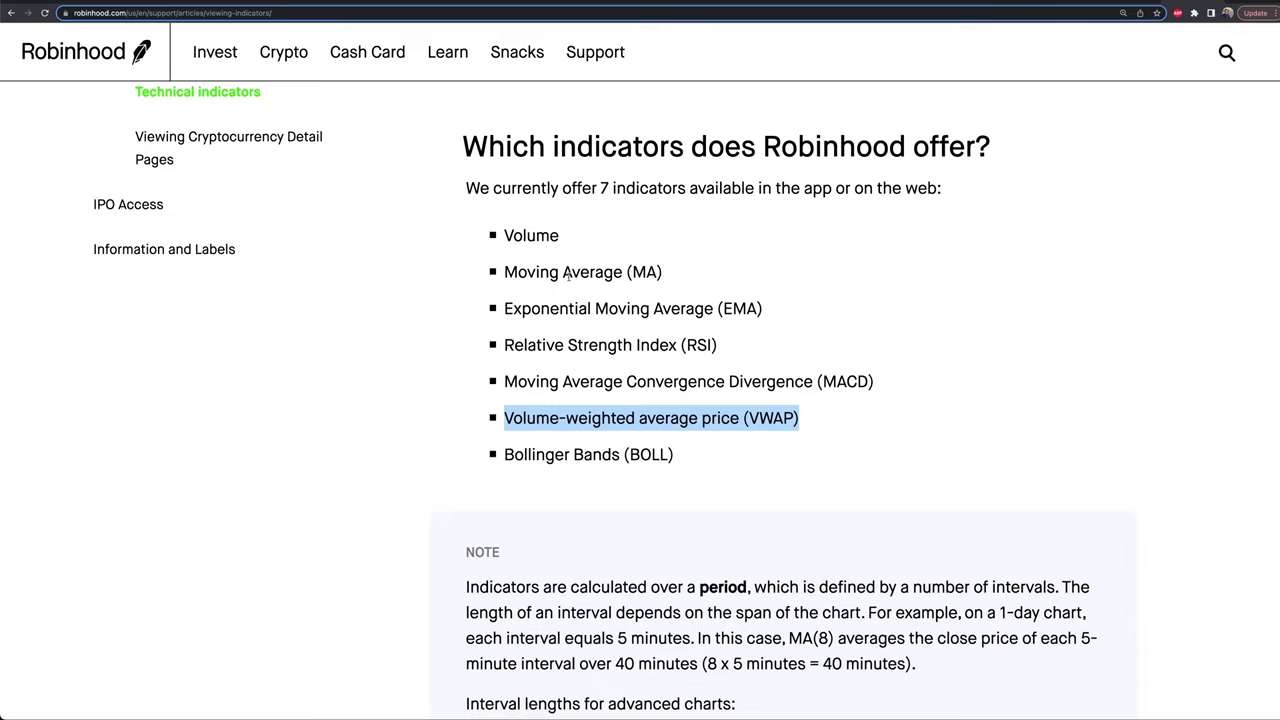
Highlight the list of indicators Robinhood offers in the technical indicators support article, and clear the selection.
{"action": "left_click_drag", "start_coordinate": [494, 247], "coordinate": [766, 470]}
{"action": "left_click", "coordinate": [766, 463]}
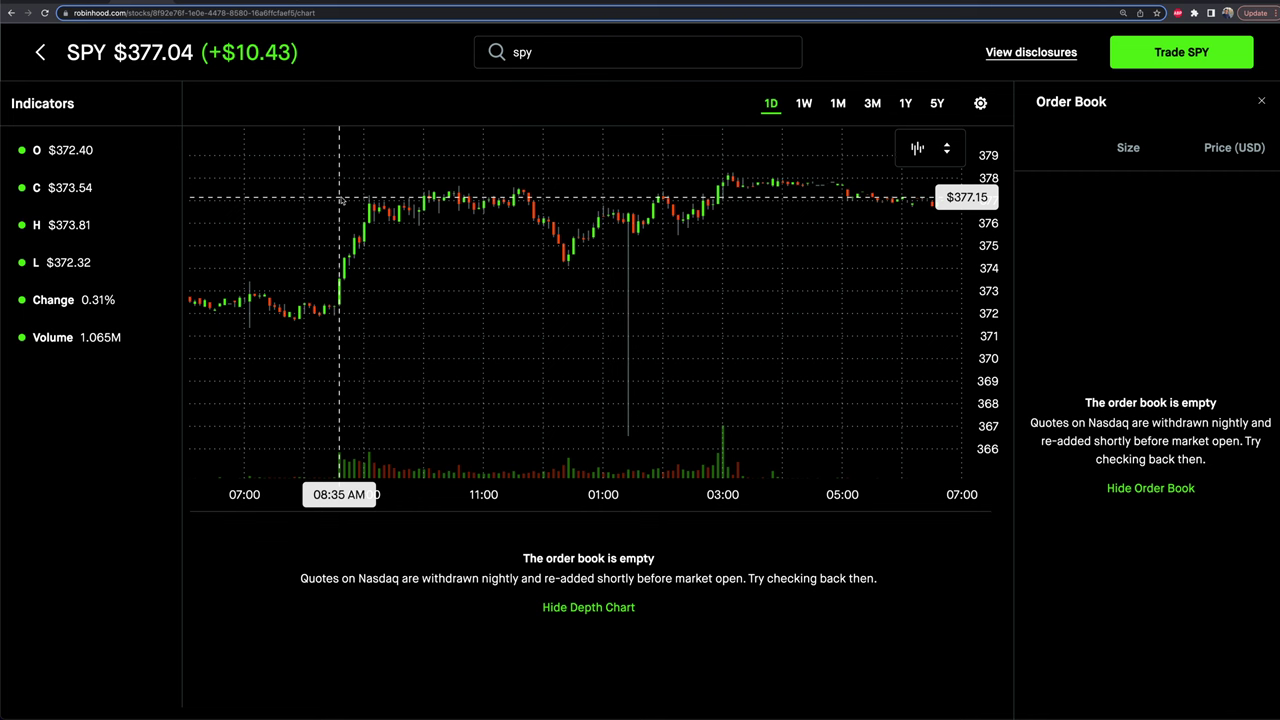
Check the SPY chart's settings, and switch to TradingView to compare its VHT chart before returning to Robinhood.
{"action": "left_click", "coordinate": [980, 104]}
{"action": "left_click", "coordinate": [980, 104]}
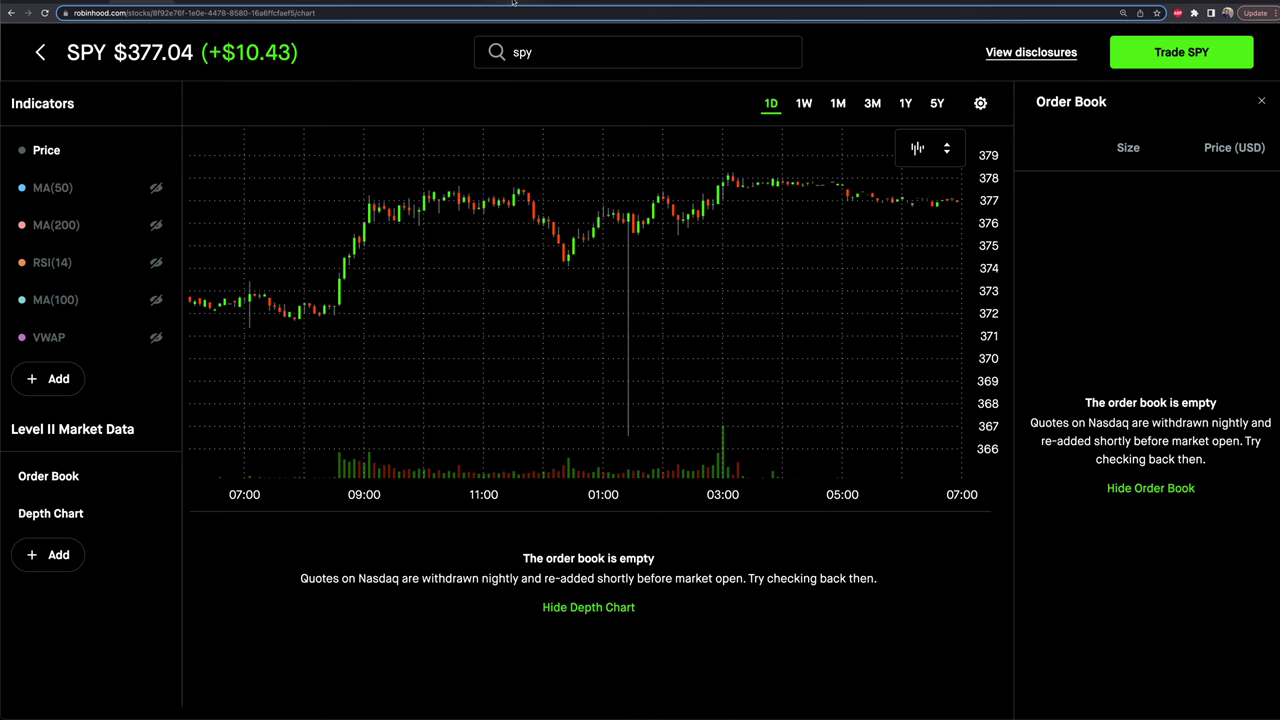
{"action": "key", "text": "ctrl+Tab"}
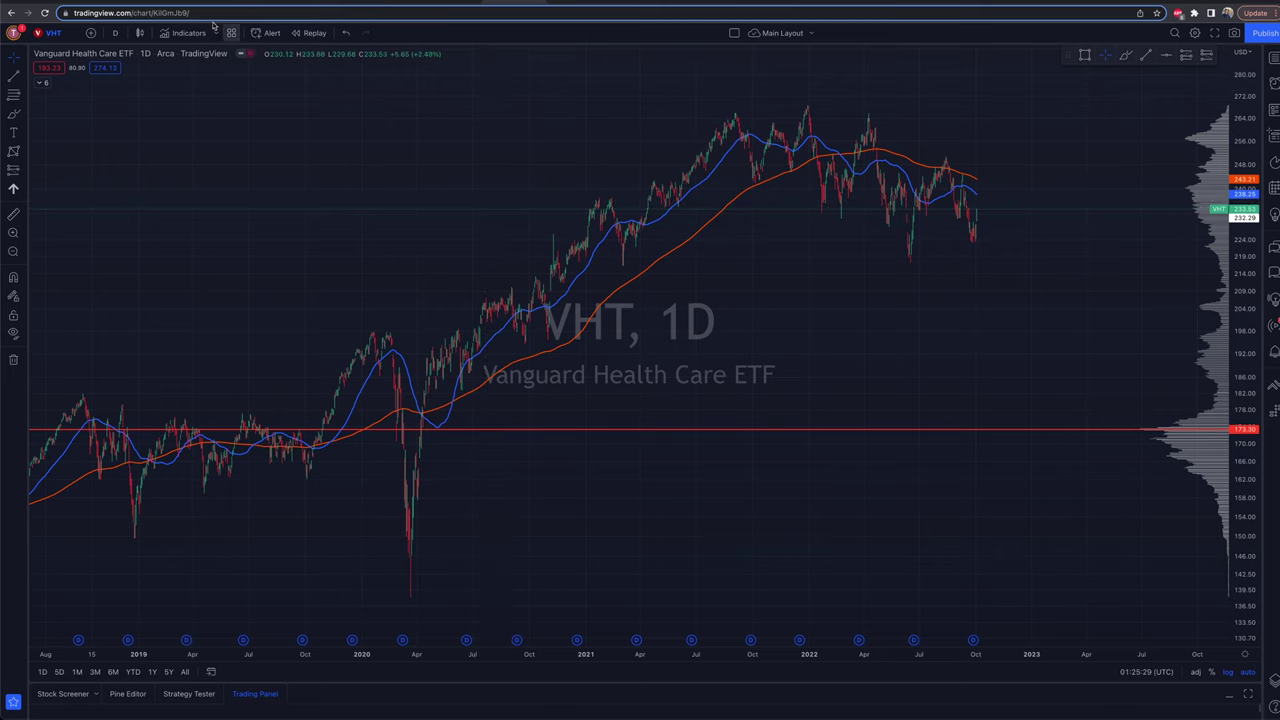
{"action": "left_click", "coordinate": [139, 4]}
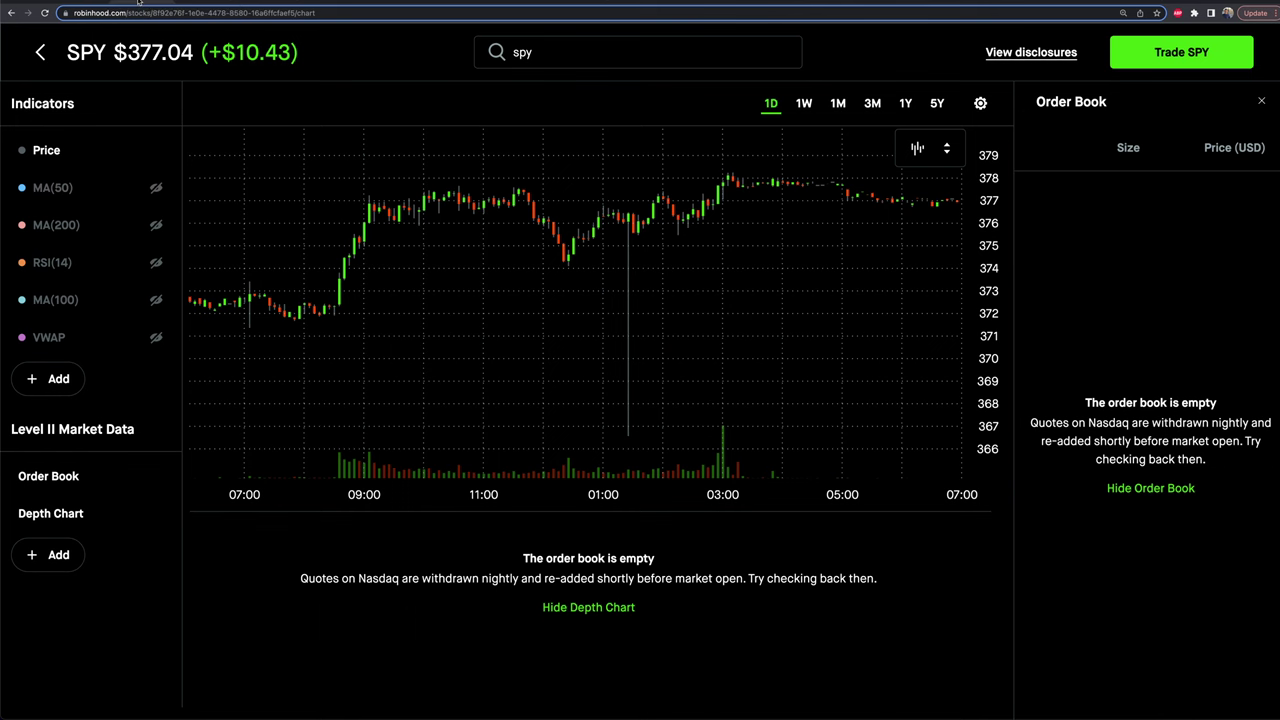